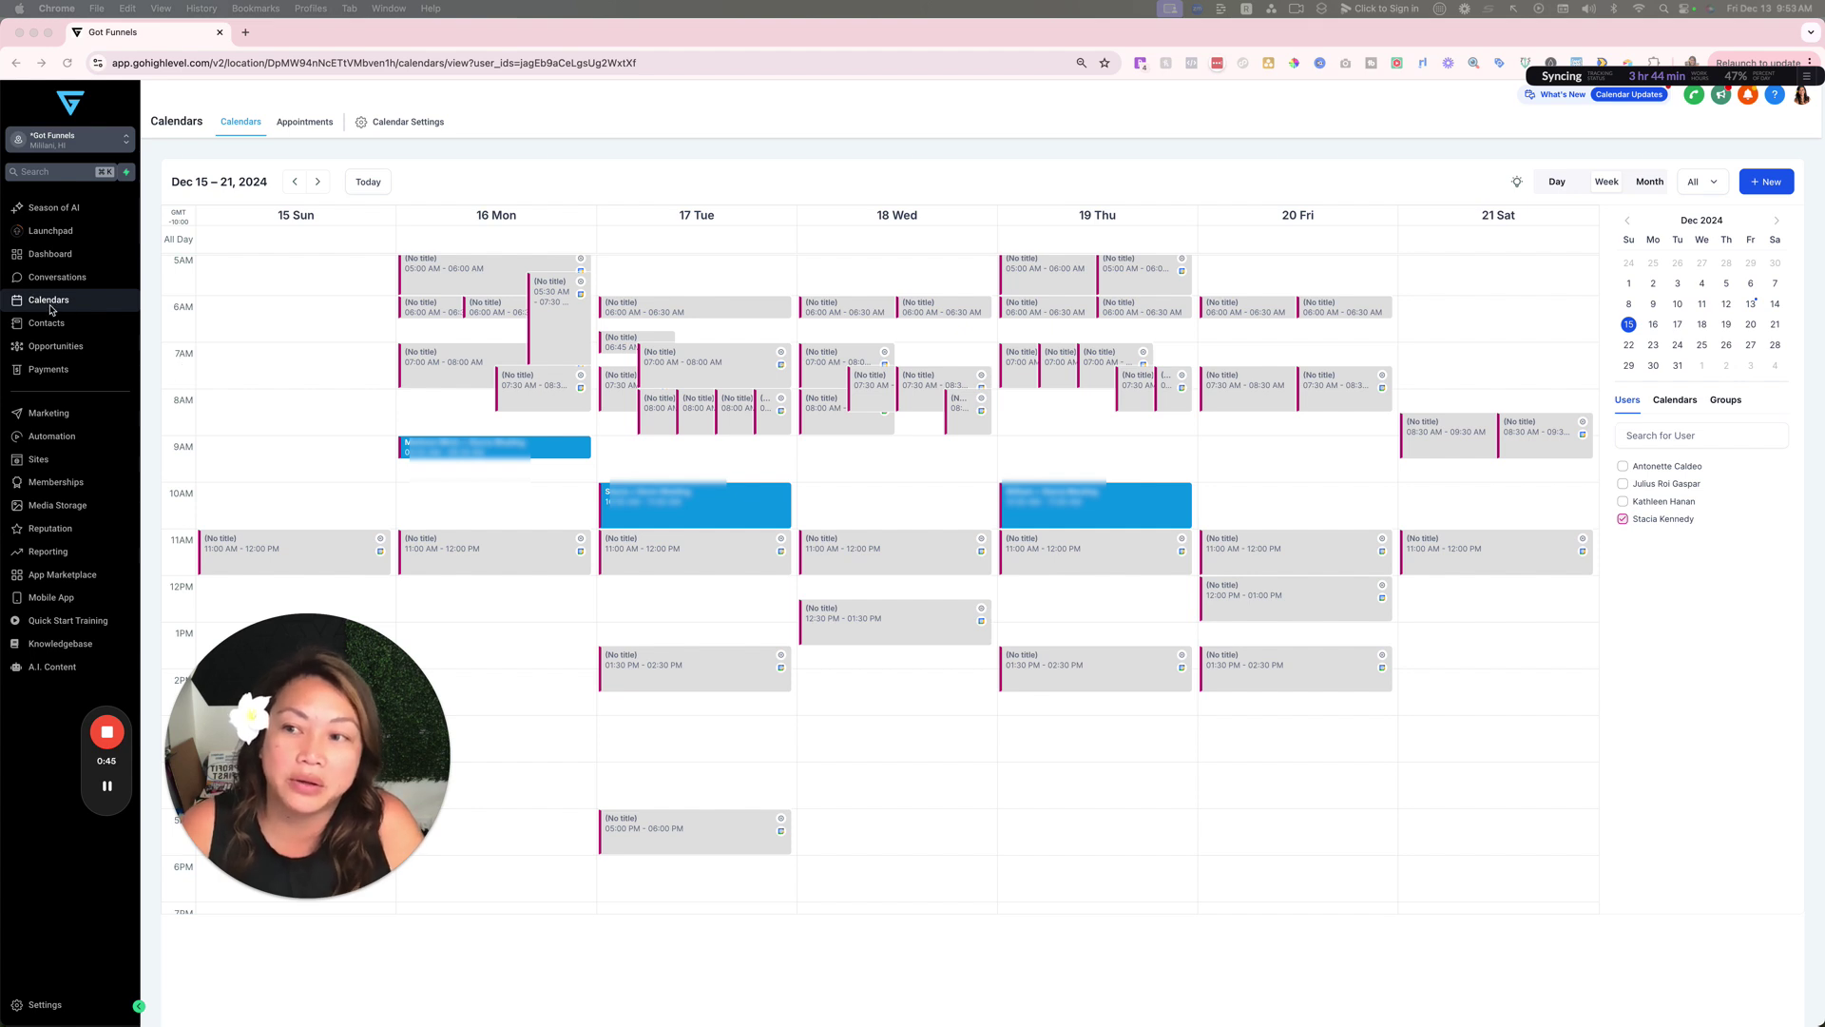
# Step: Open Calendar Settings on the Connections tab to see the connected Google Calendar and conflict calendars
pyautogui.click(424, 124)
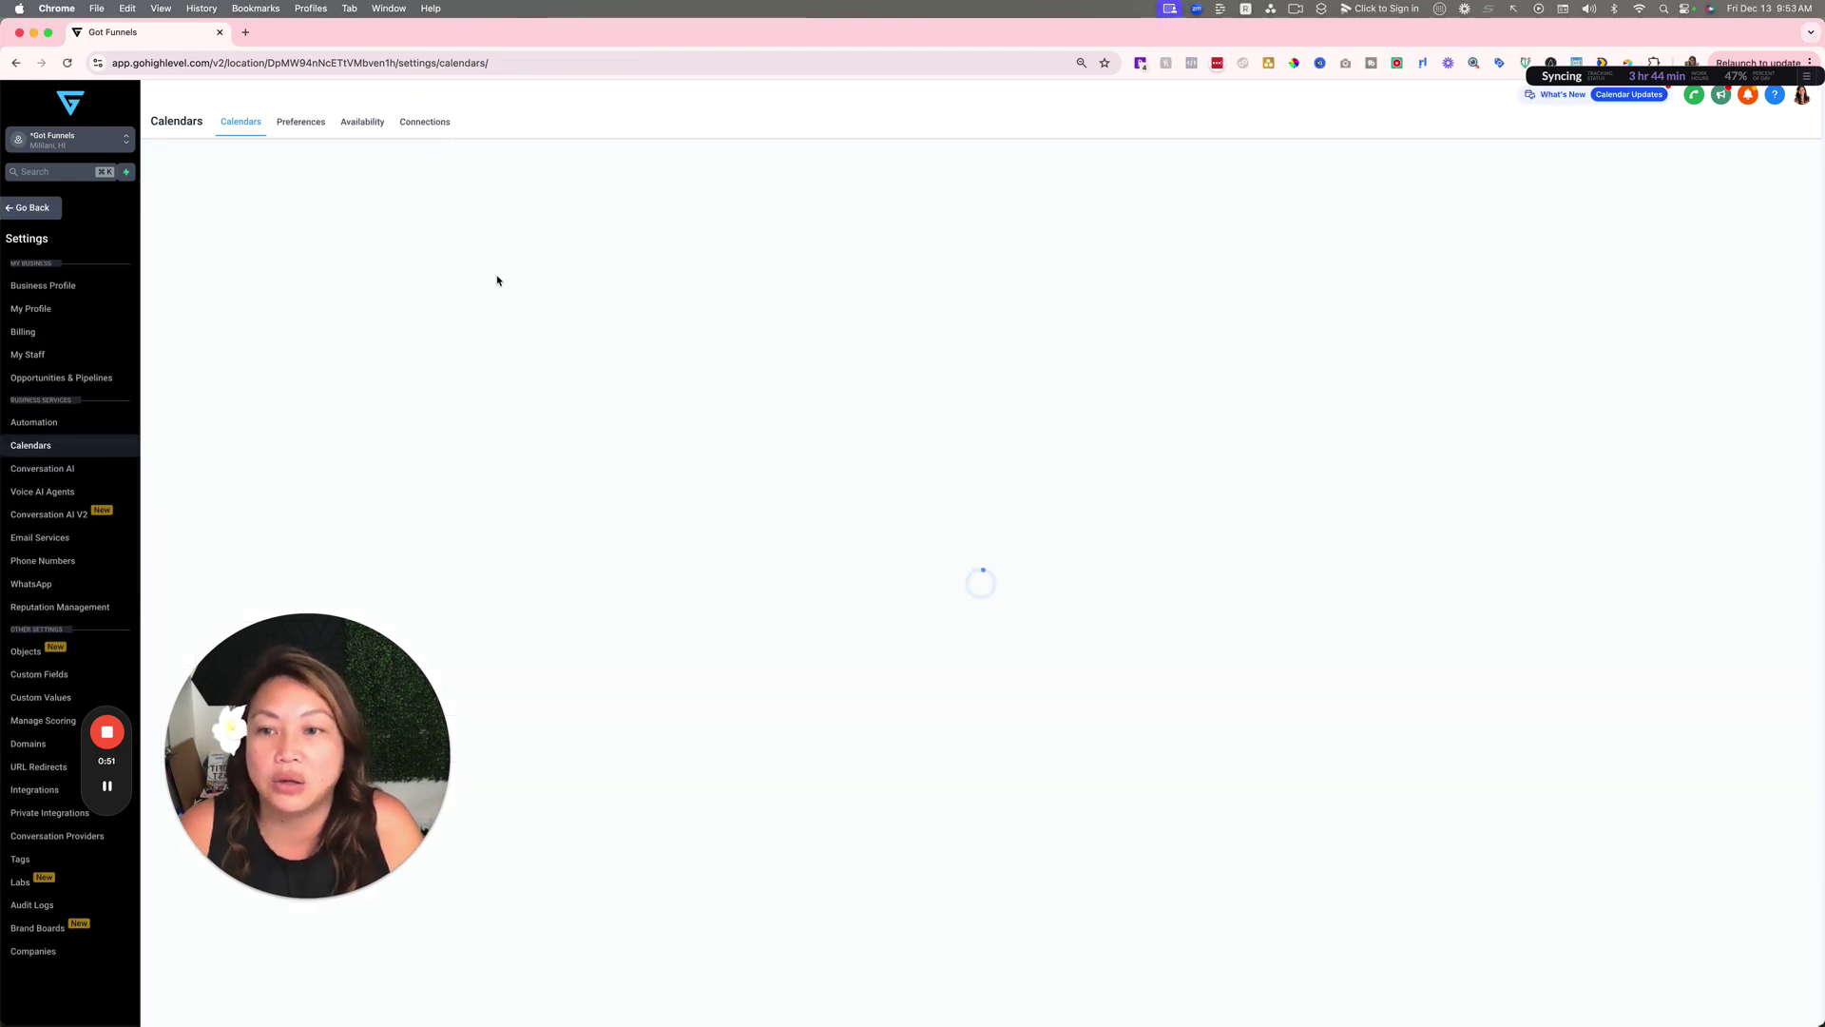
pyautogui.click(425, 123)
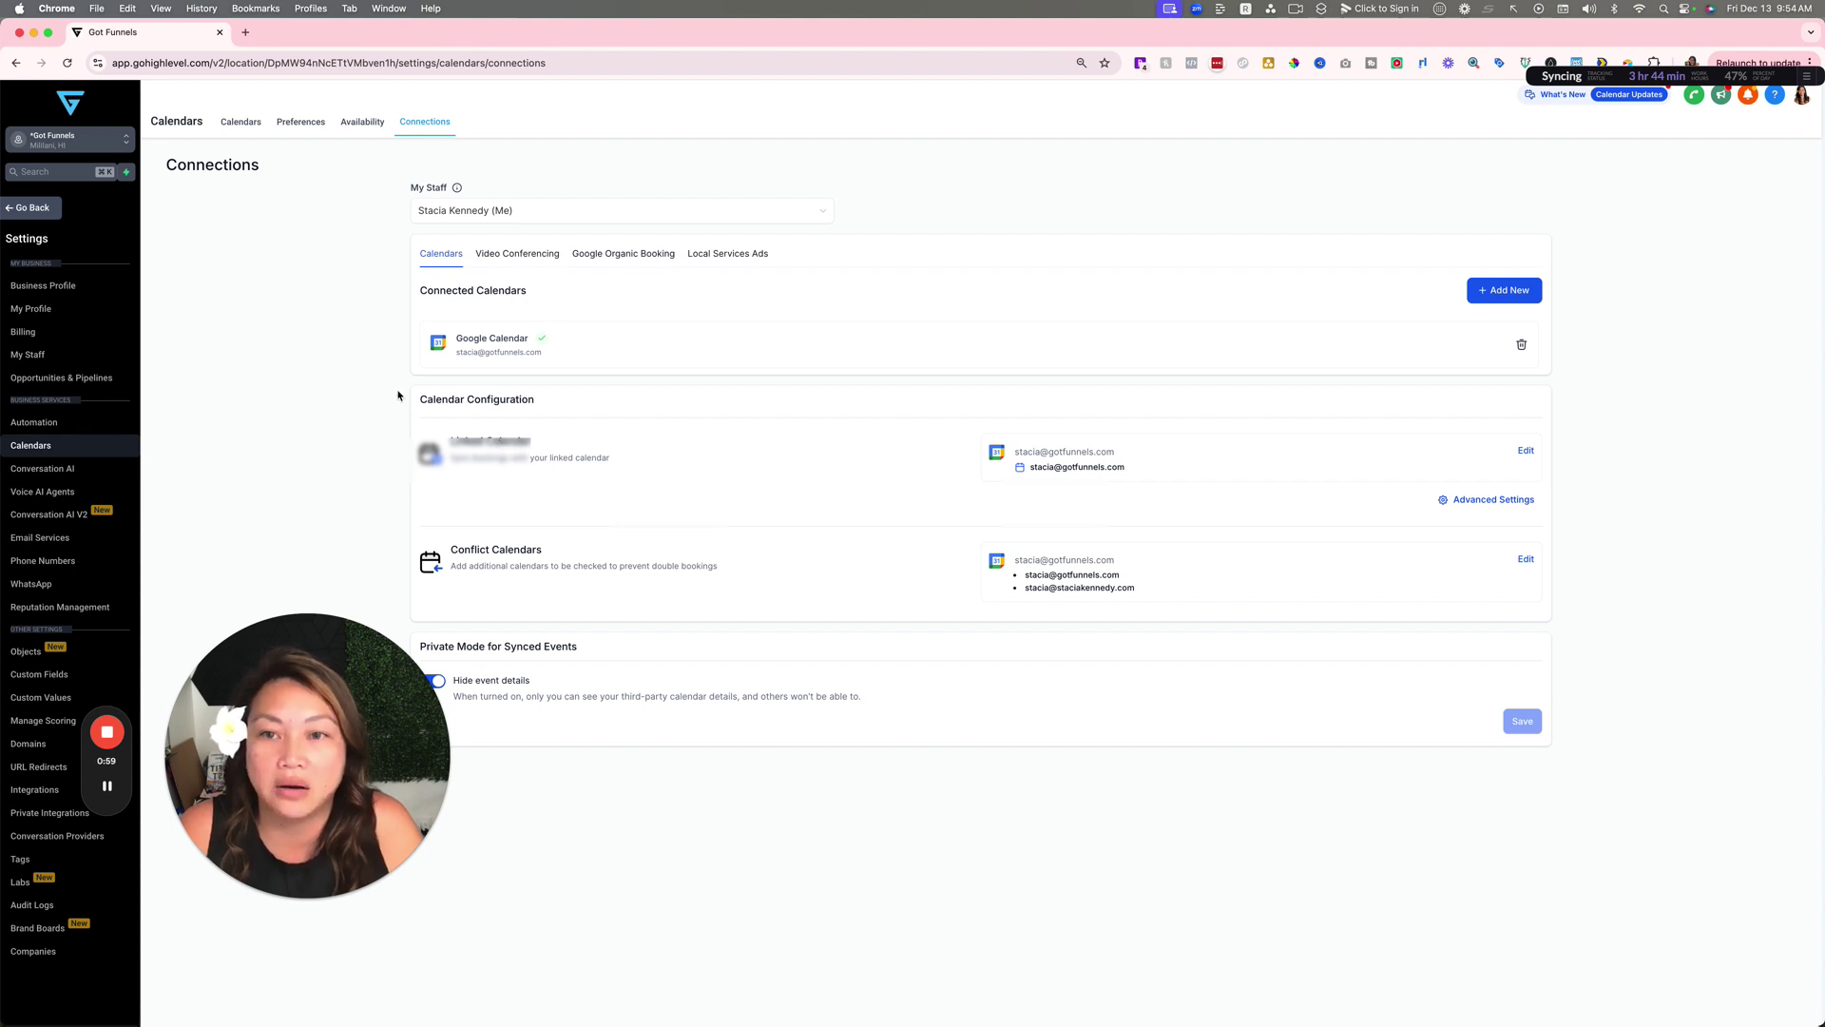
pyautogui.moveTo(107, 733)
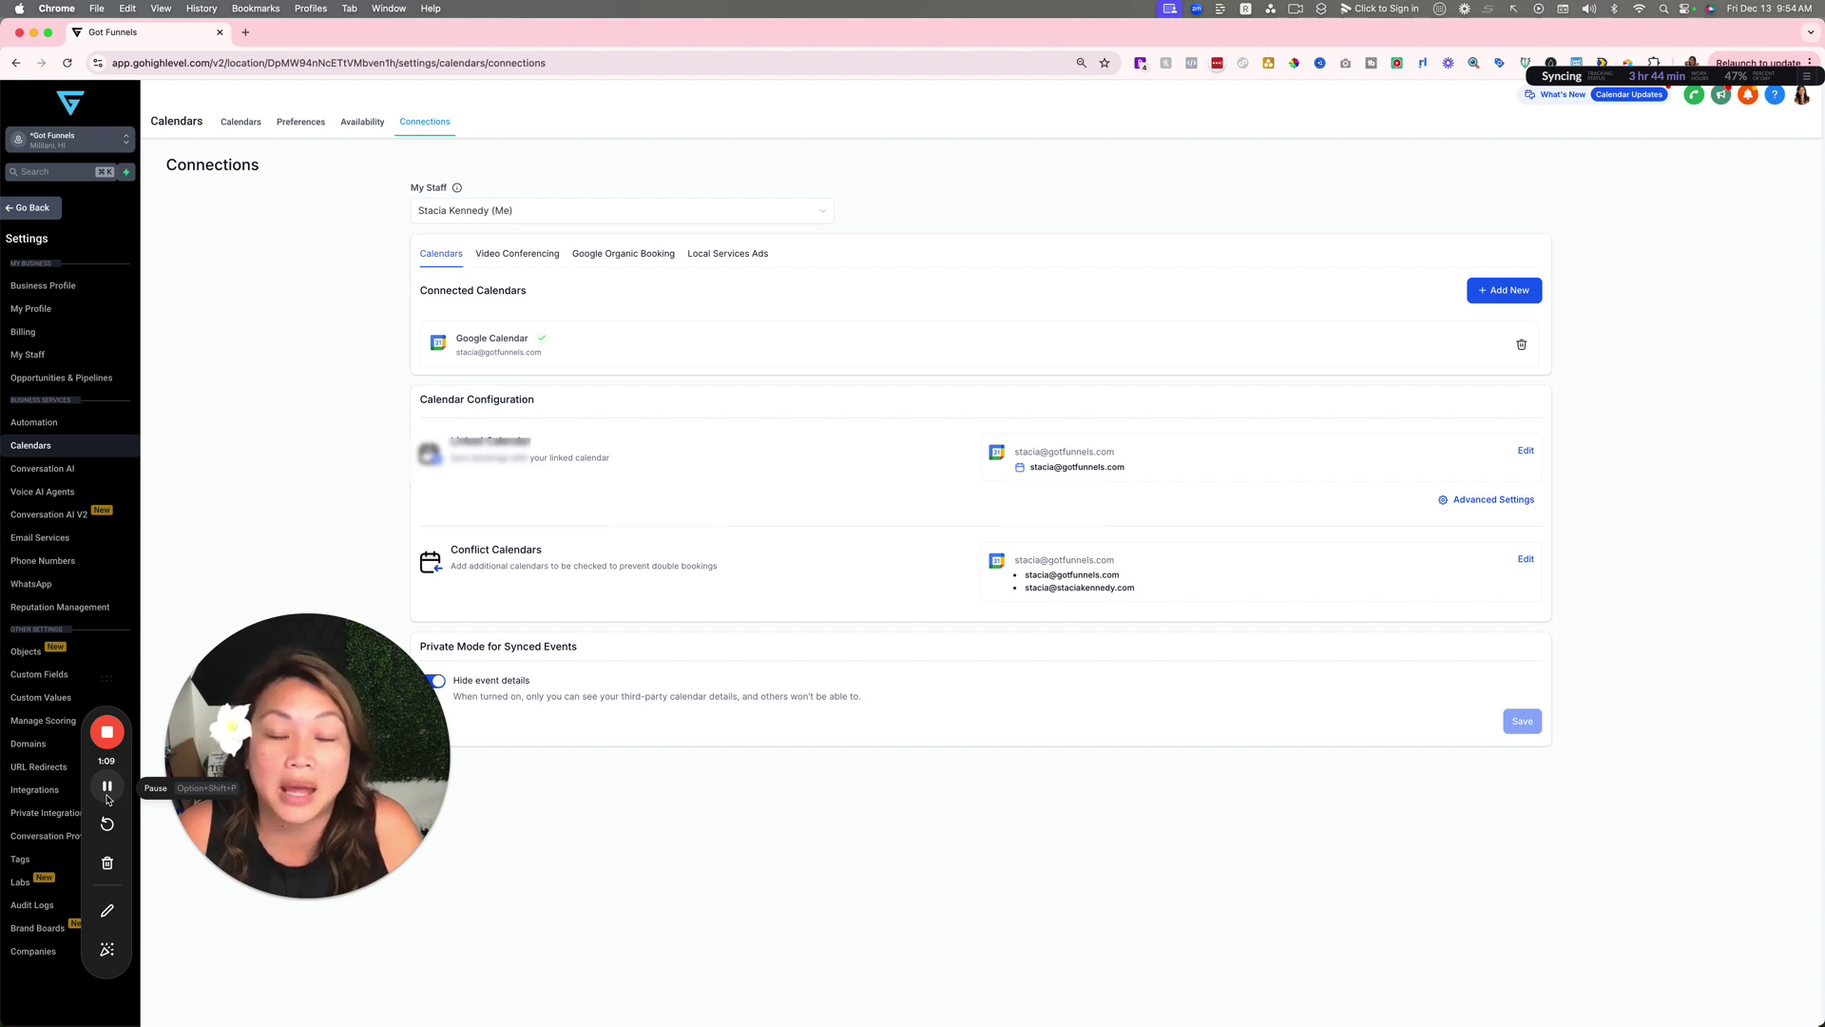
pyautogui.click(108, 910)
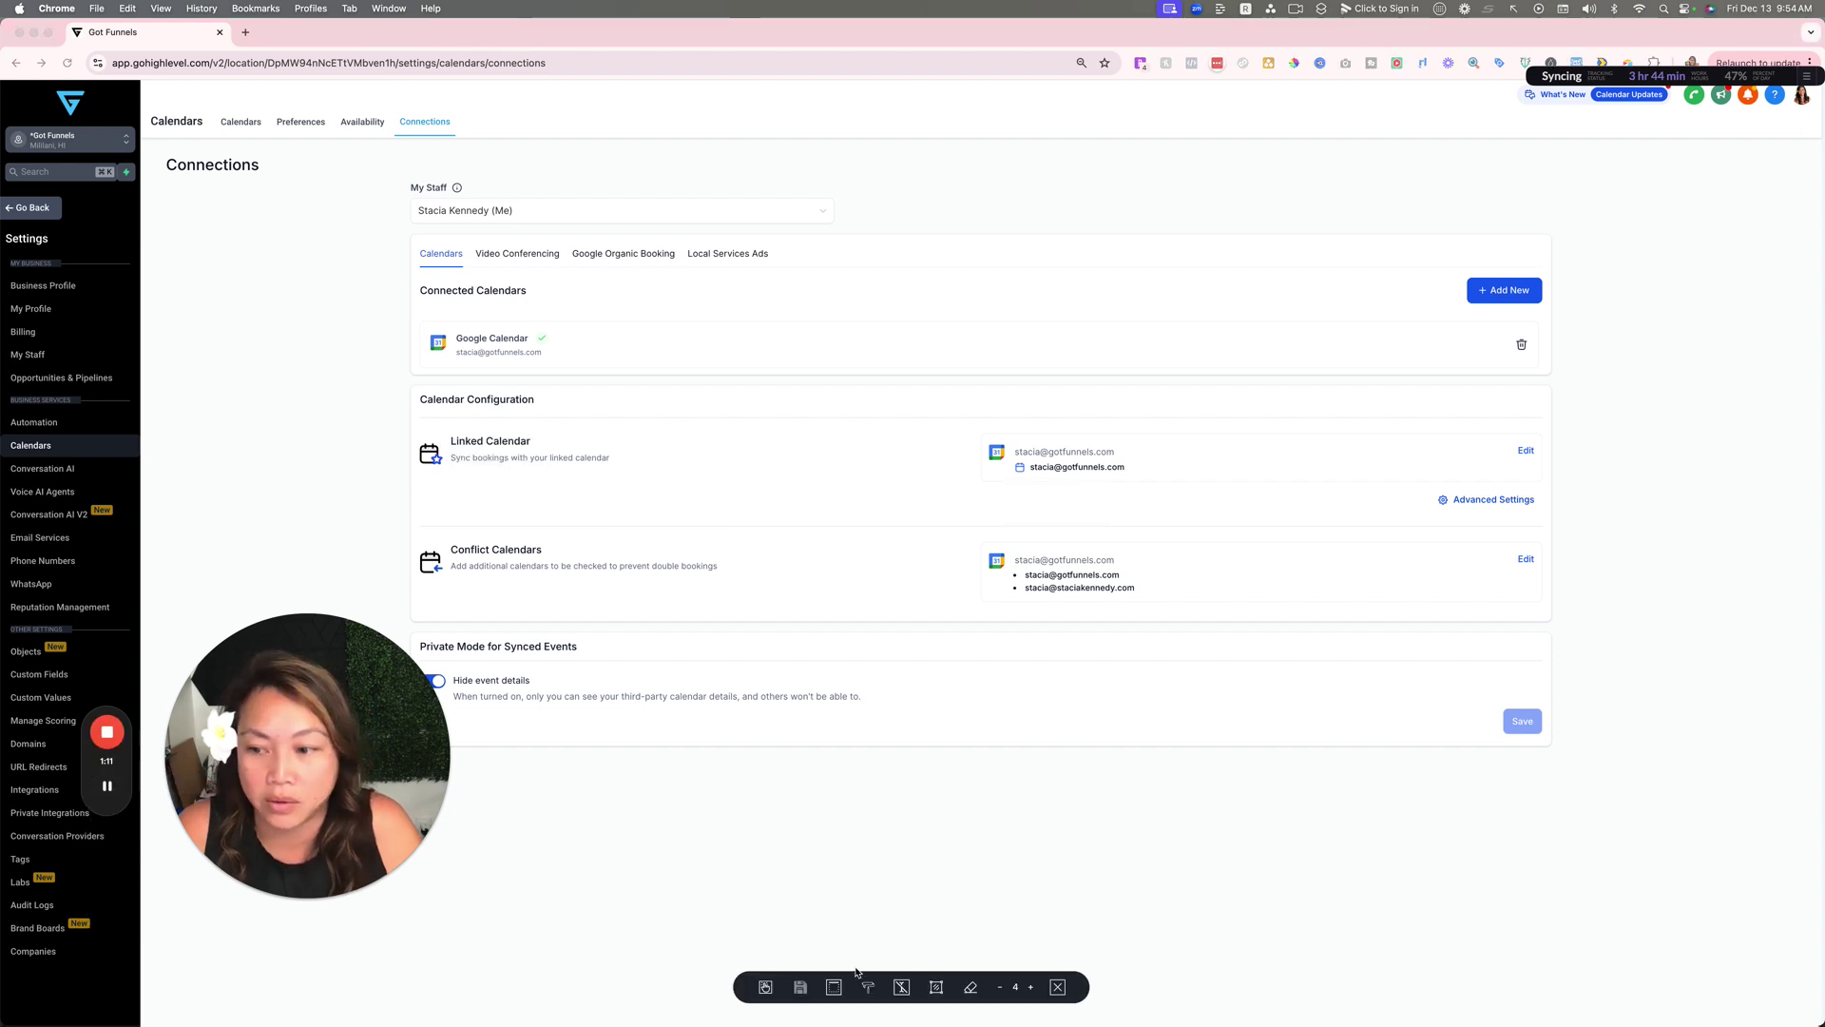
pyautogui.click(915, 829)
pyautogui.click(1058, 987)
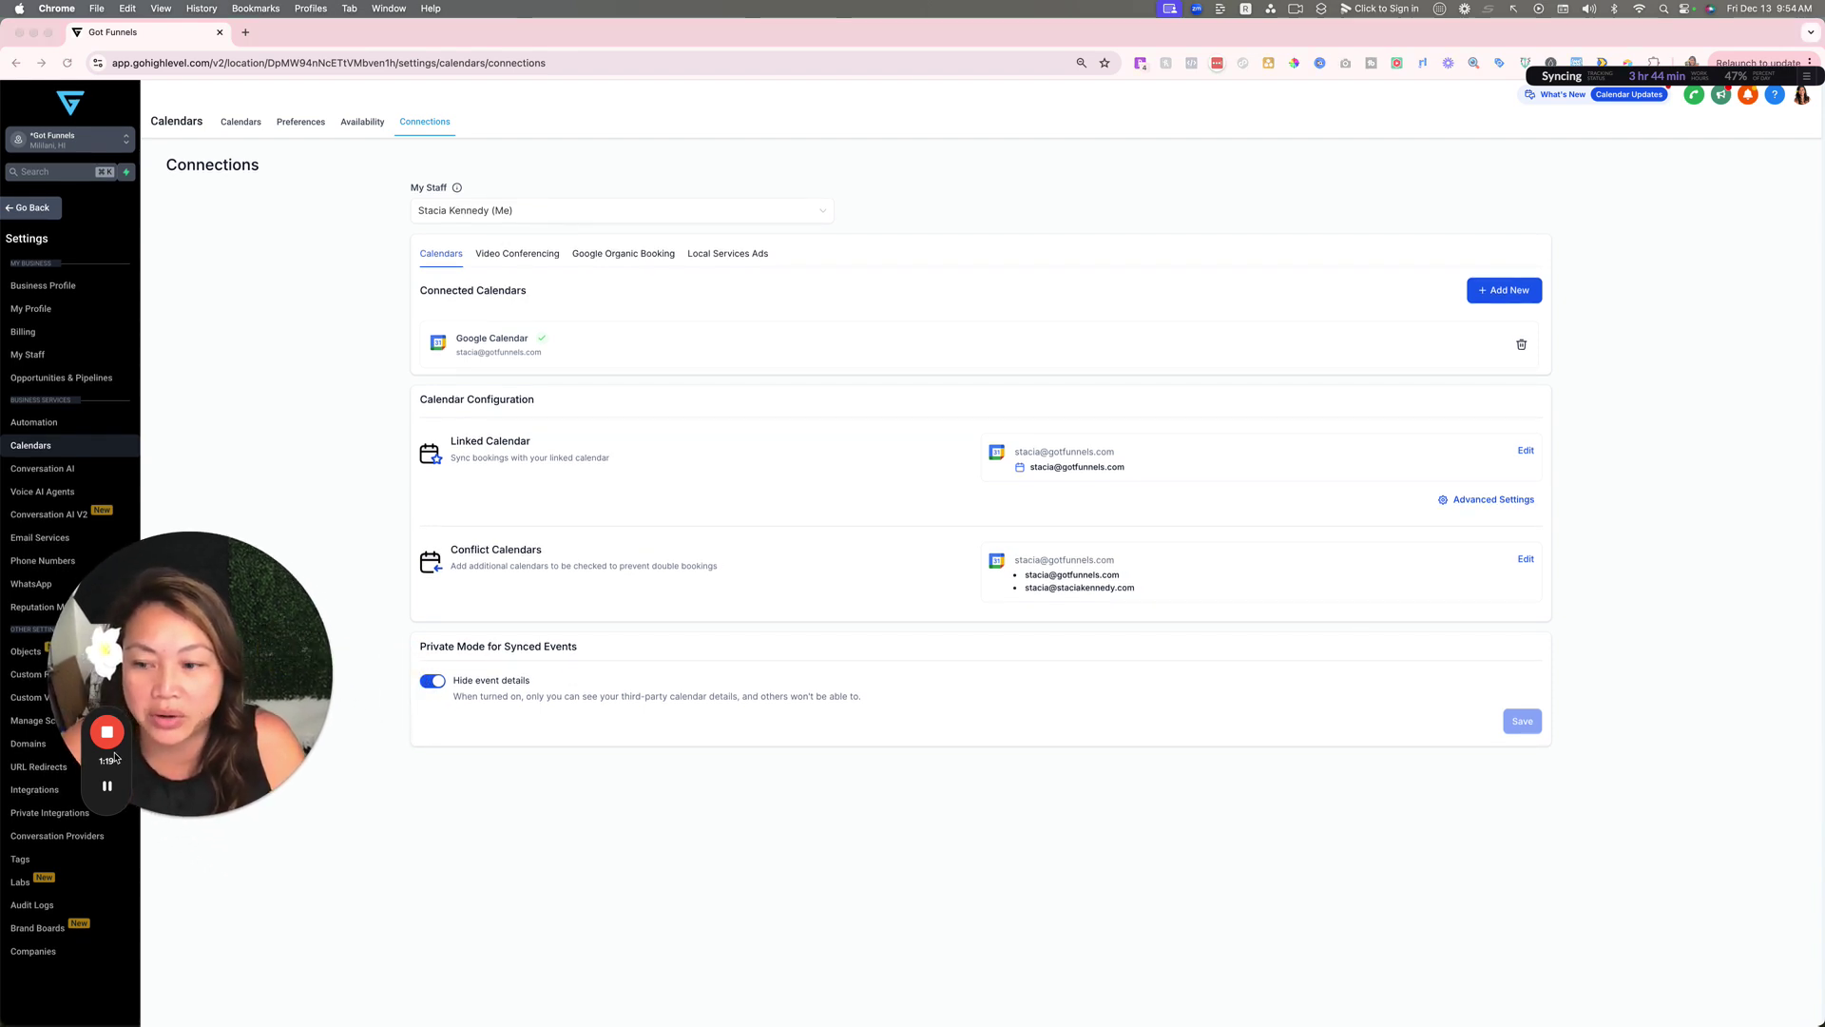
pyautogui.moveTo(115, 757); pyautogui.dragTo(49, 821)
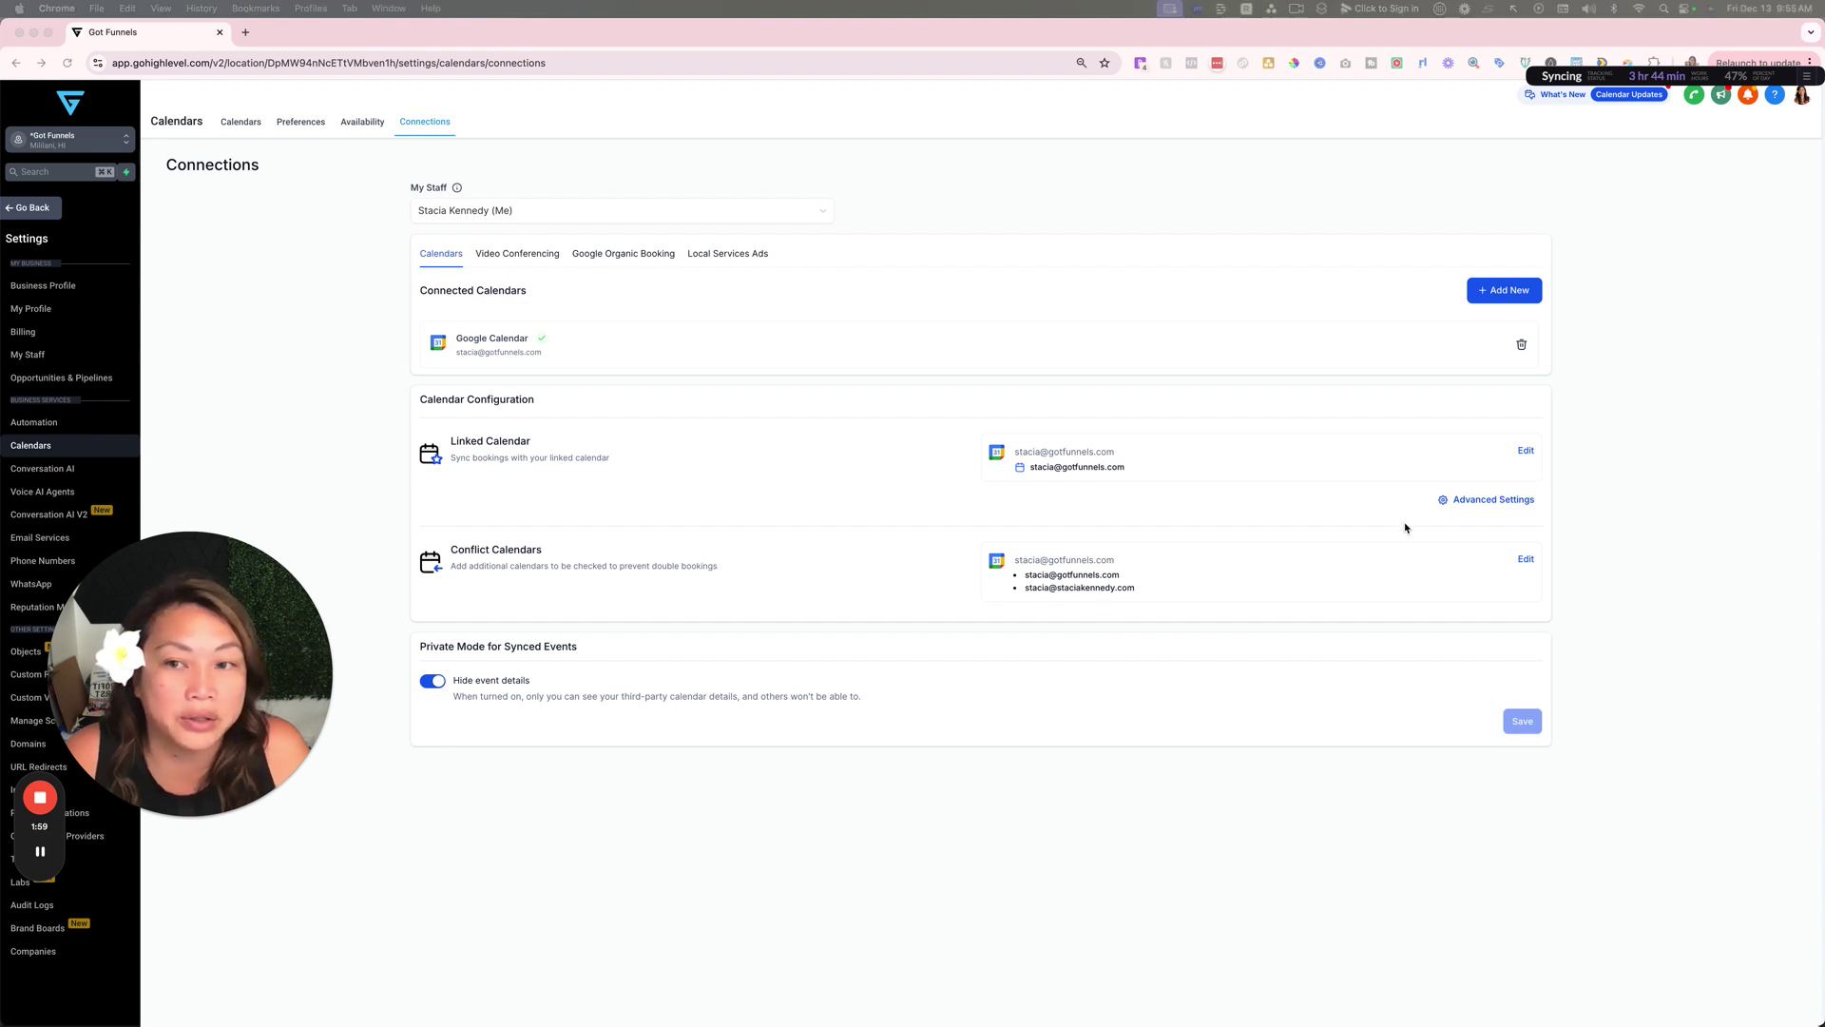
# Step: Bring up the Add New options for connecting Google, Outlook, iCloud or Calendly calendars
pyautogui.click(1489, 296)
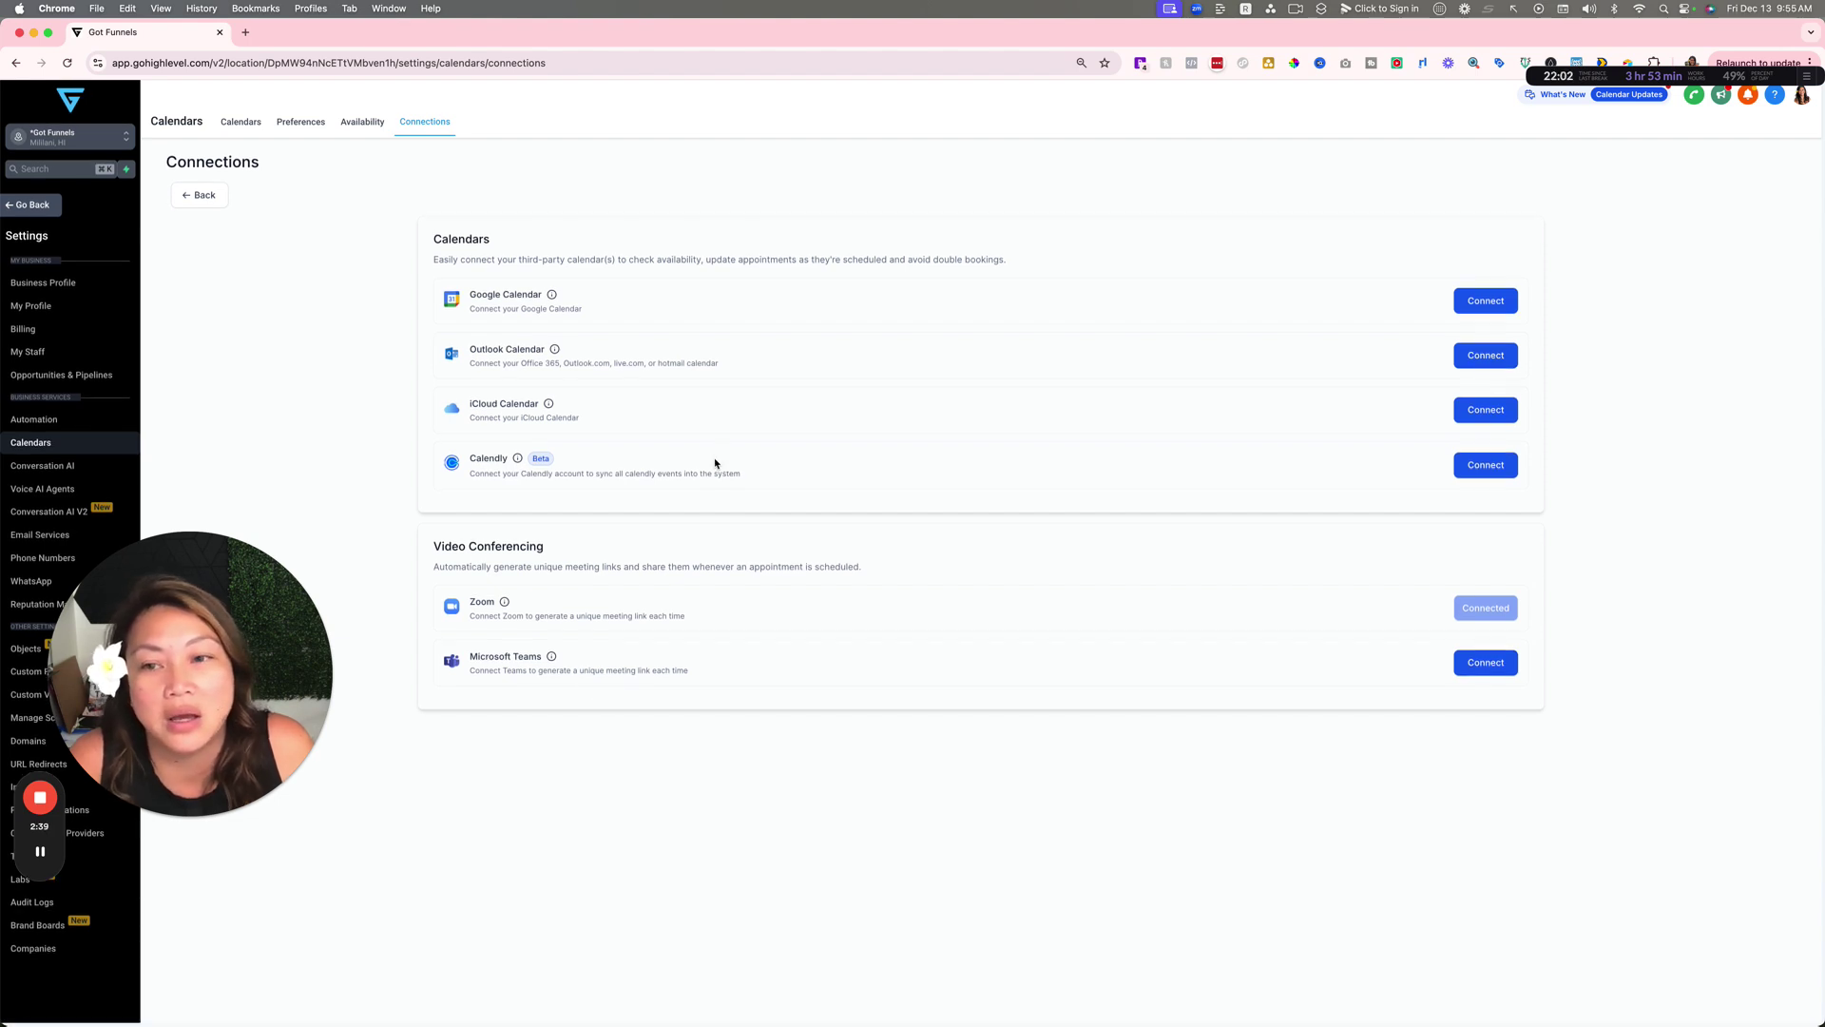
# Step: Review the Video Conferencing, Google Organic Booking and Local Services Ads tabs, then return to Calendars
pyautogui.click(213, 202)
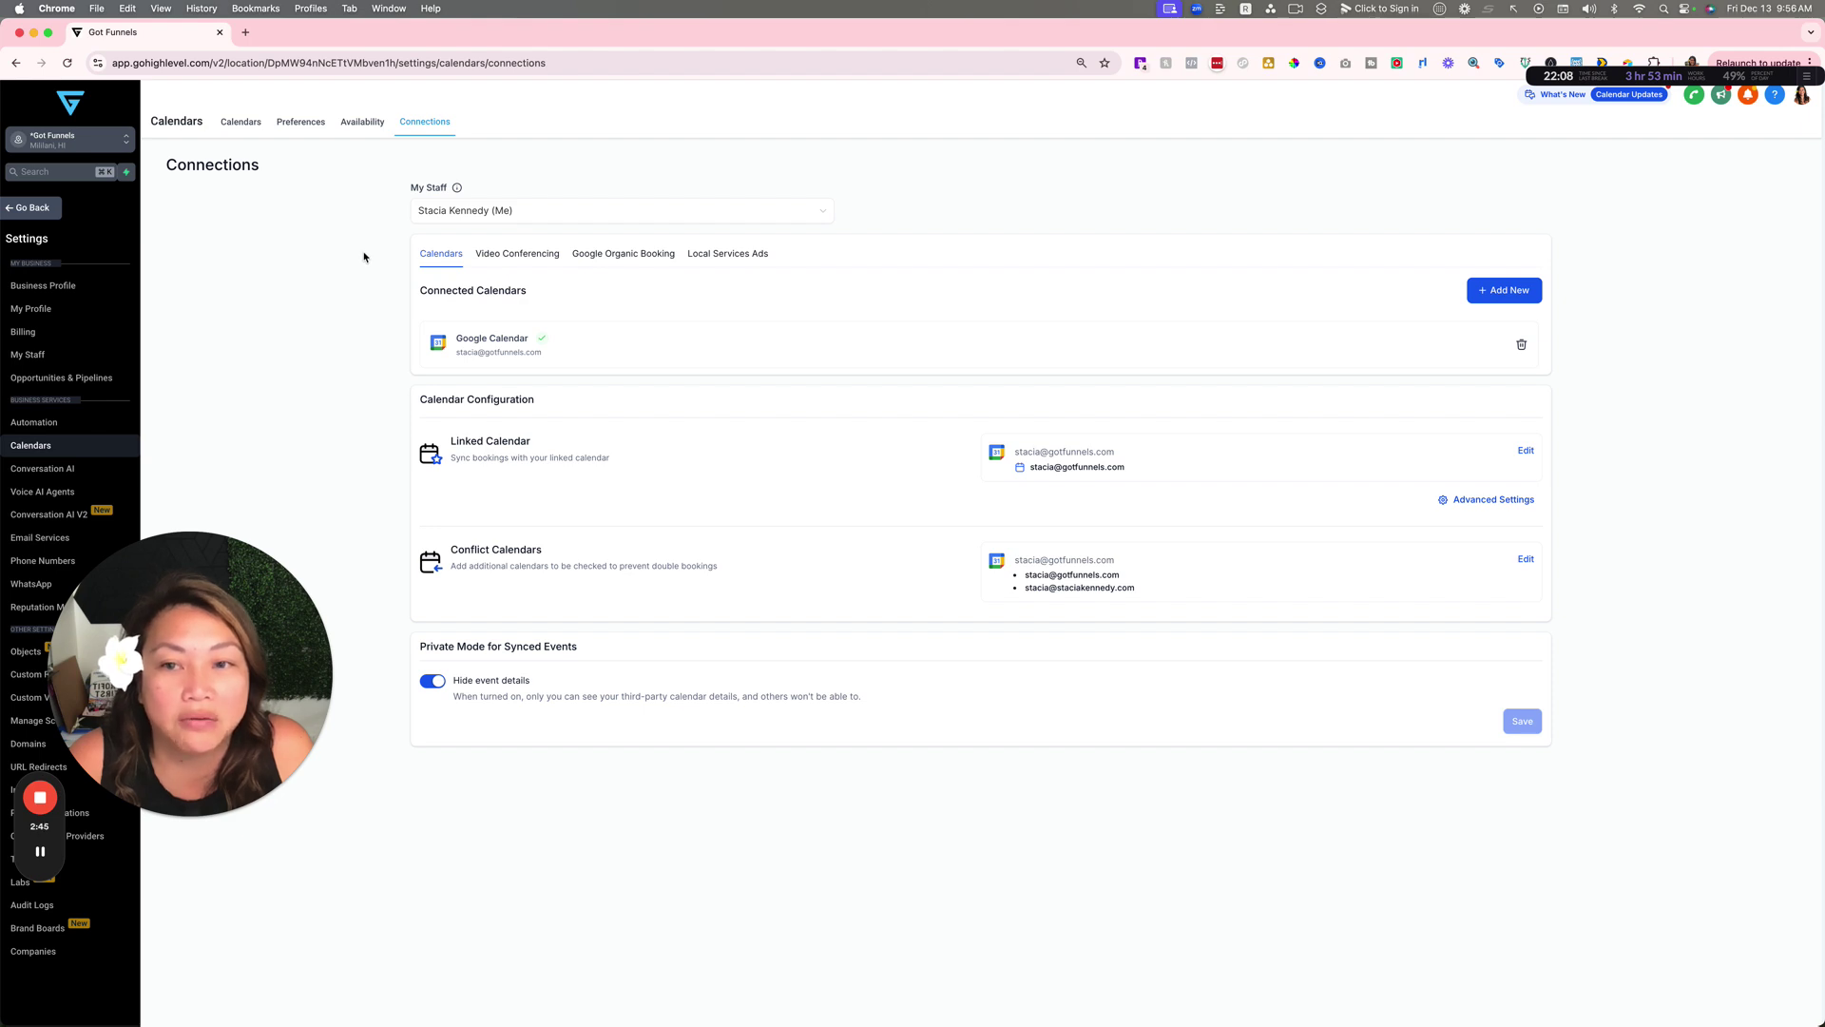
pyautogui.click(525, 264)
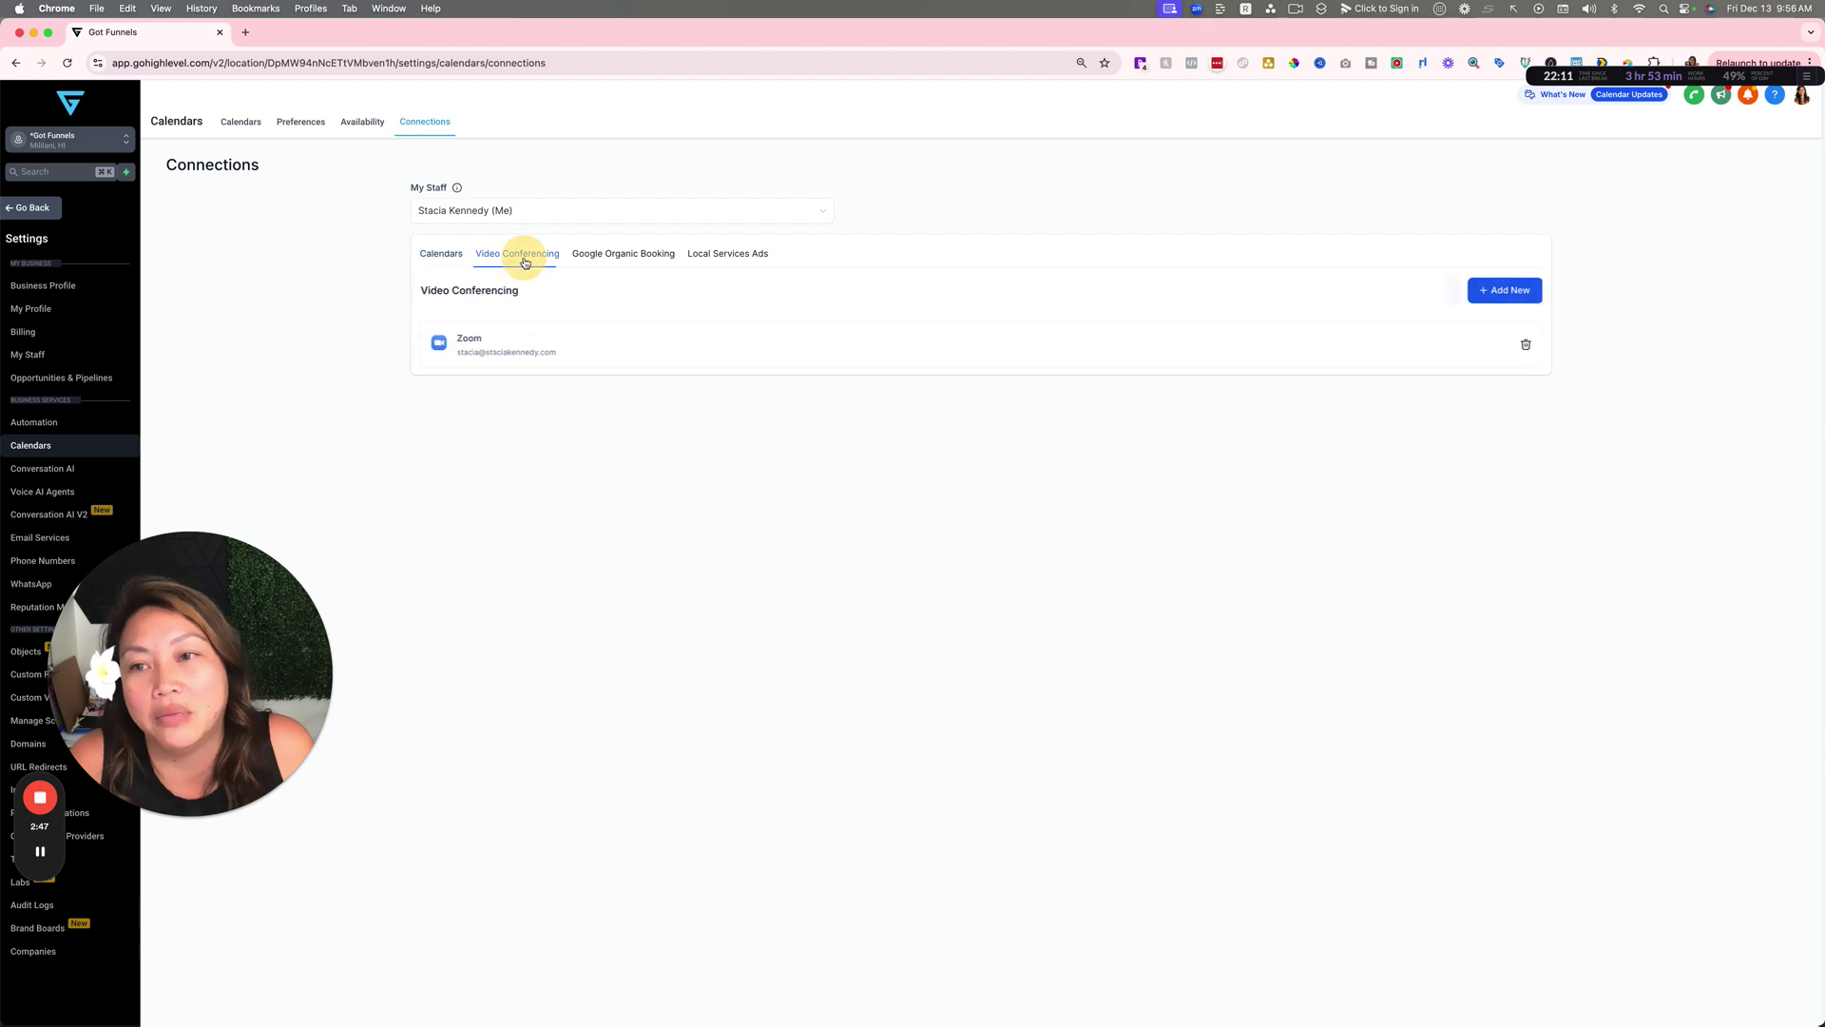
pyautogui.click(619, 264)
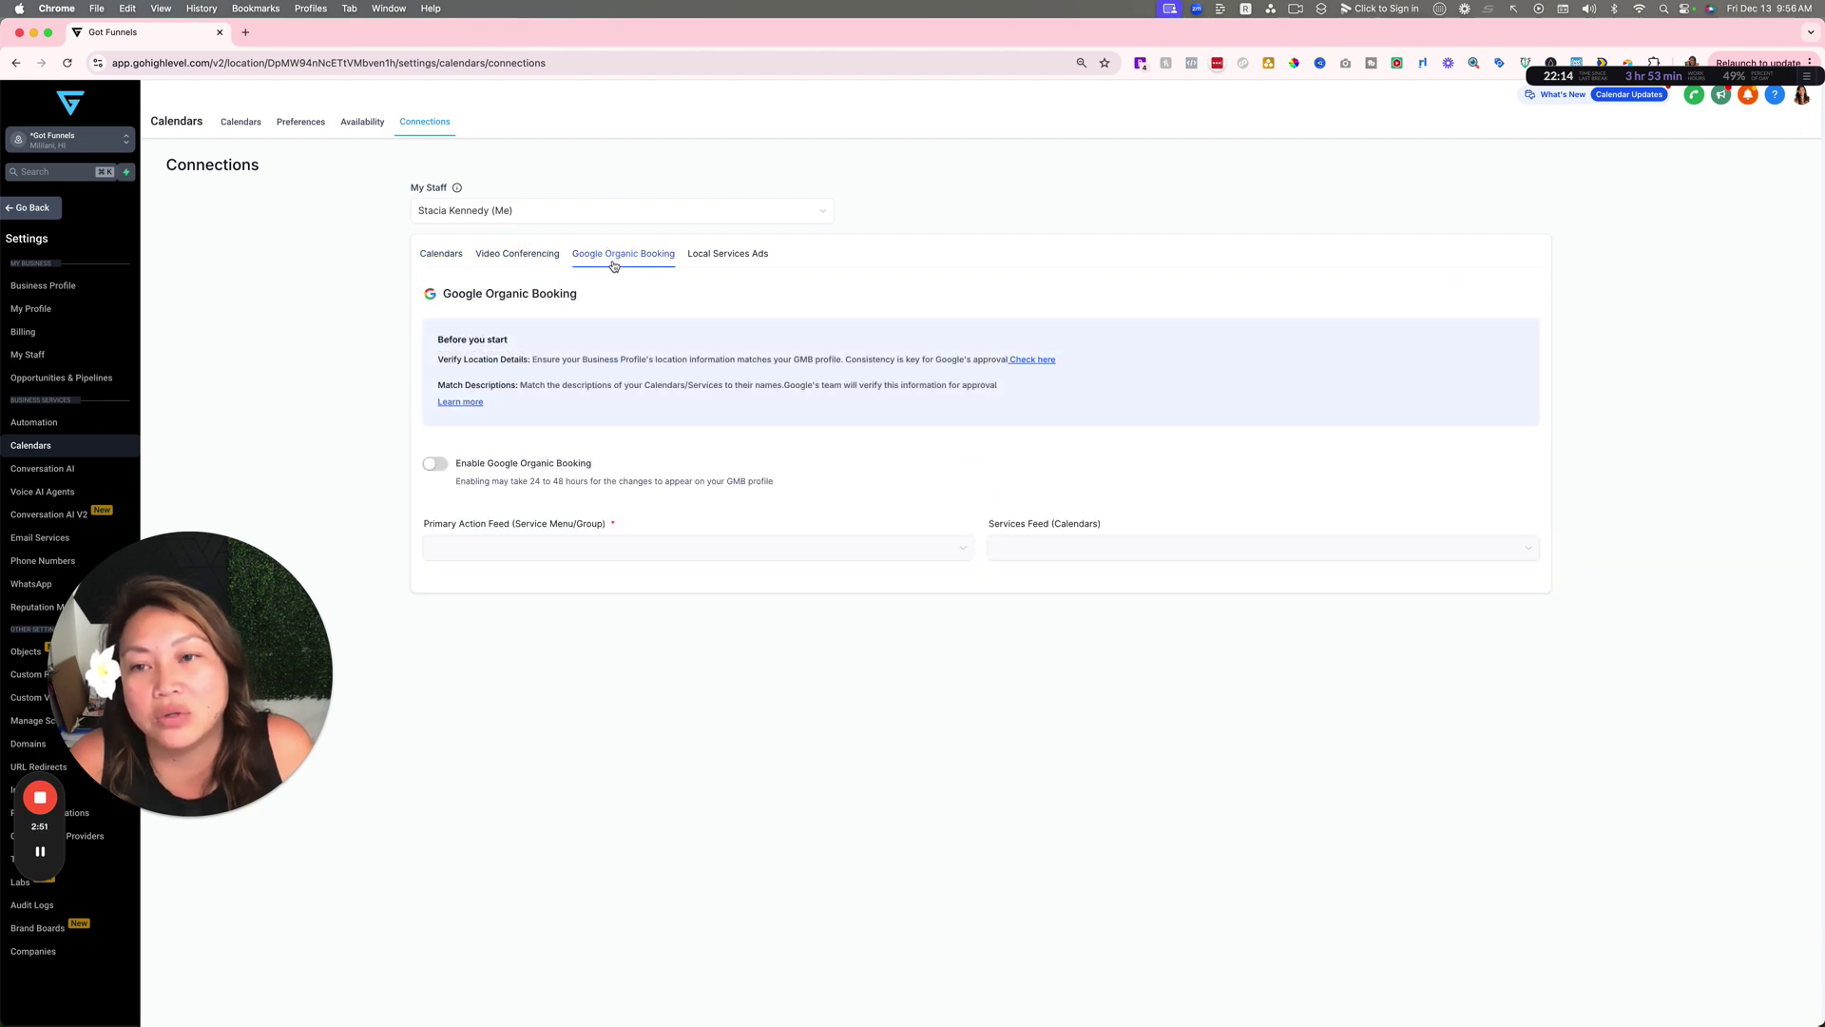
pyautogui.click(510, 261)
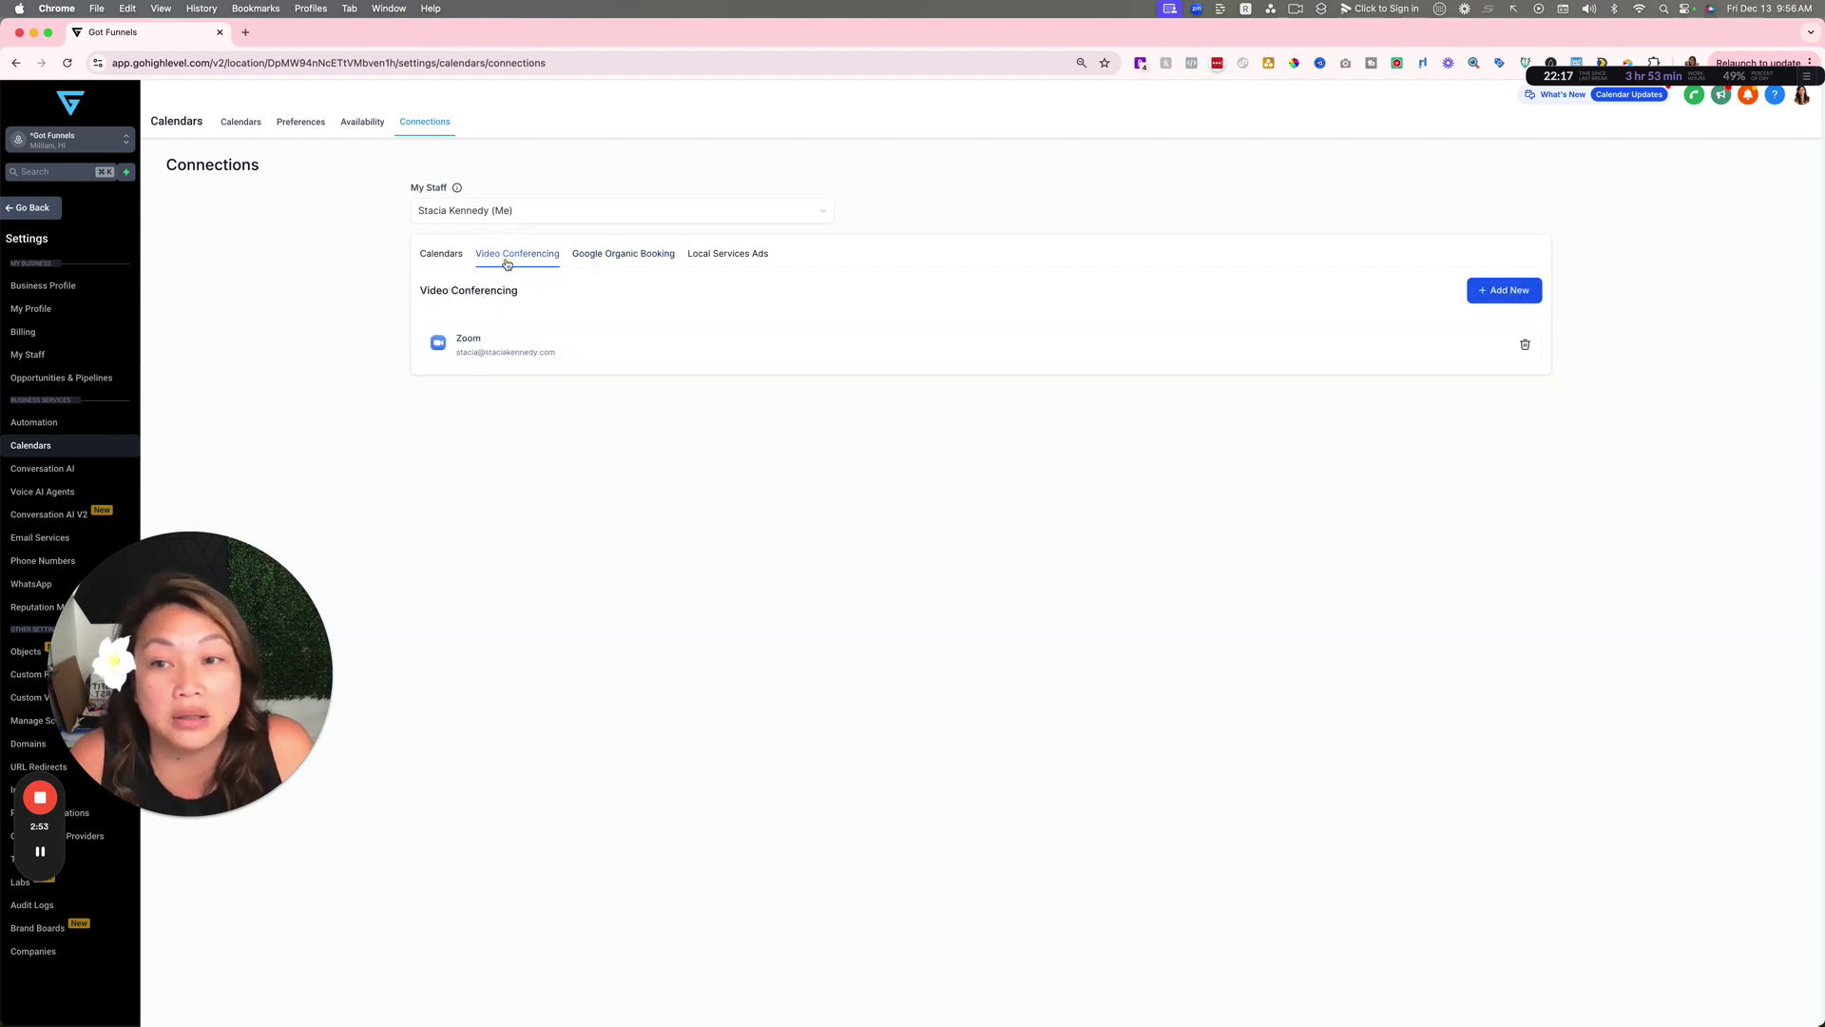
pyautogui.click(637, 264)
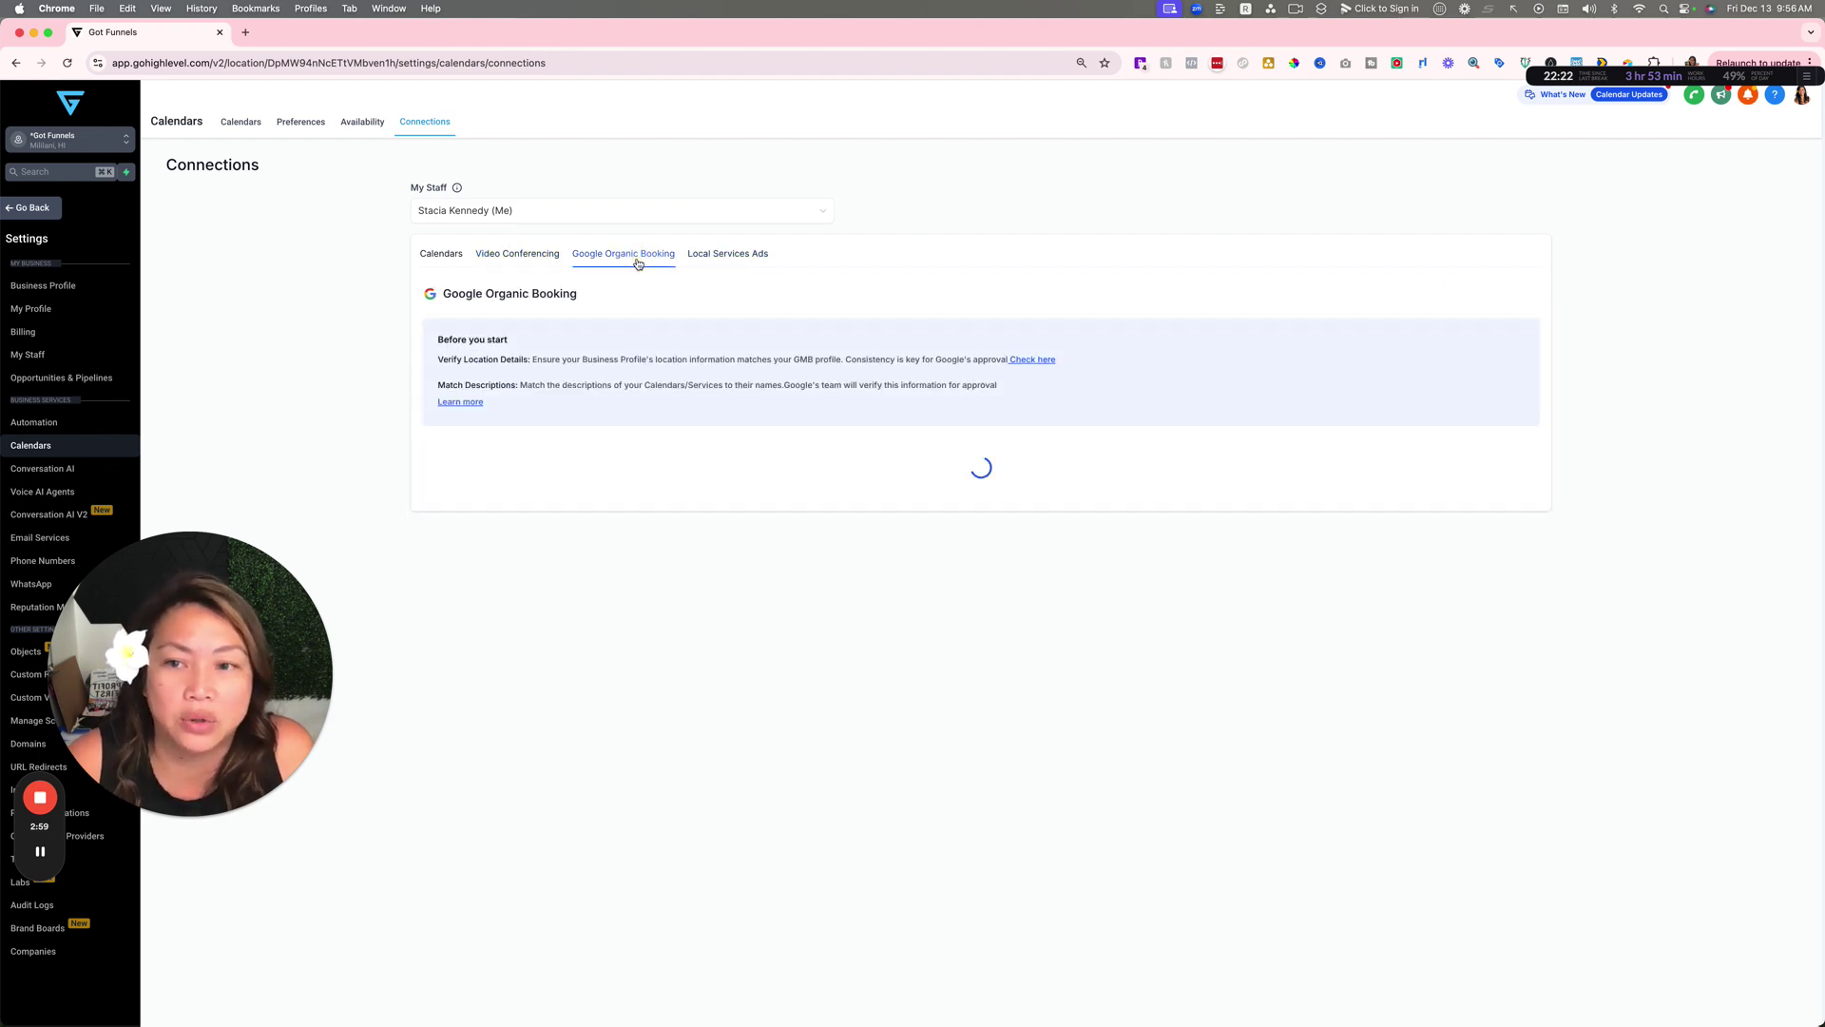
pyautogui.click(718, 261)
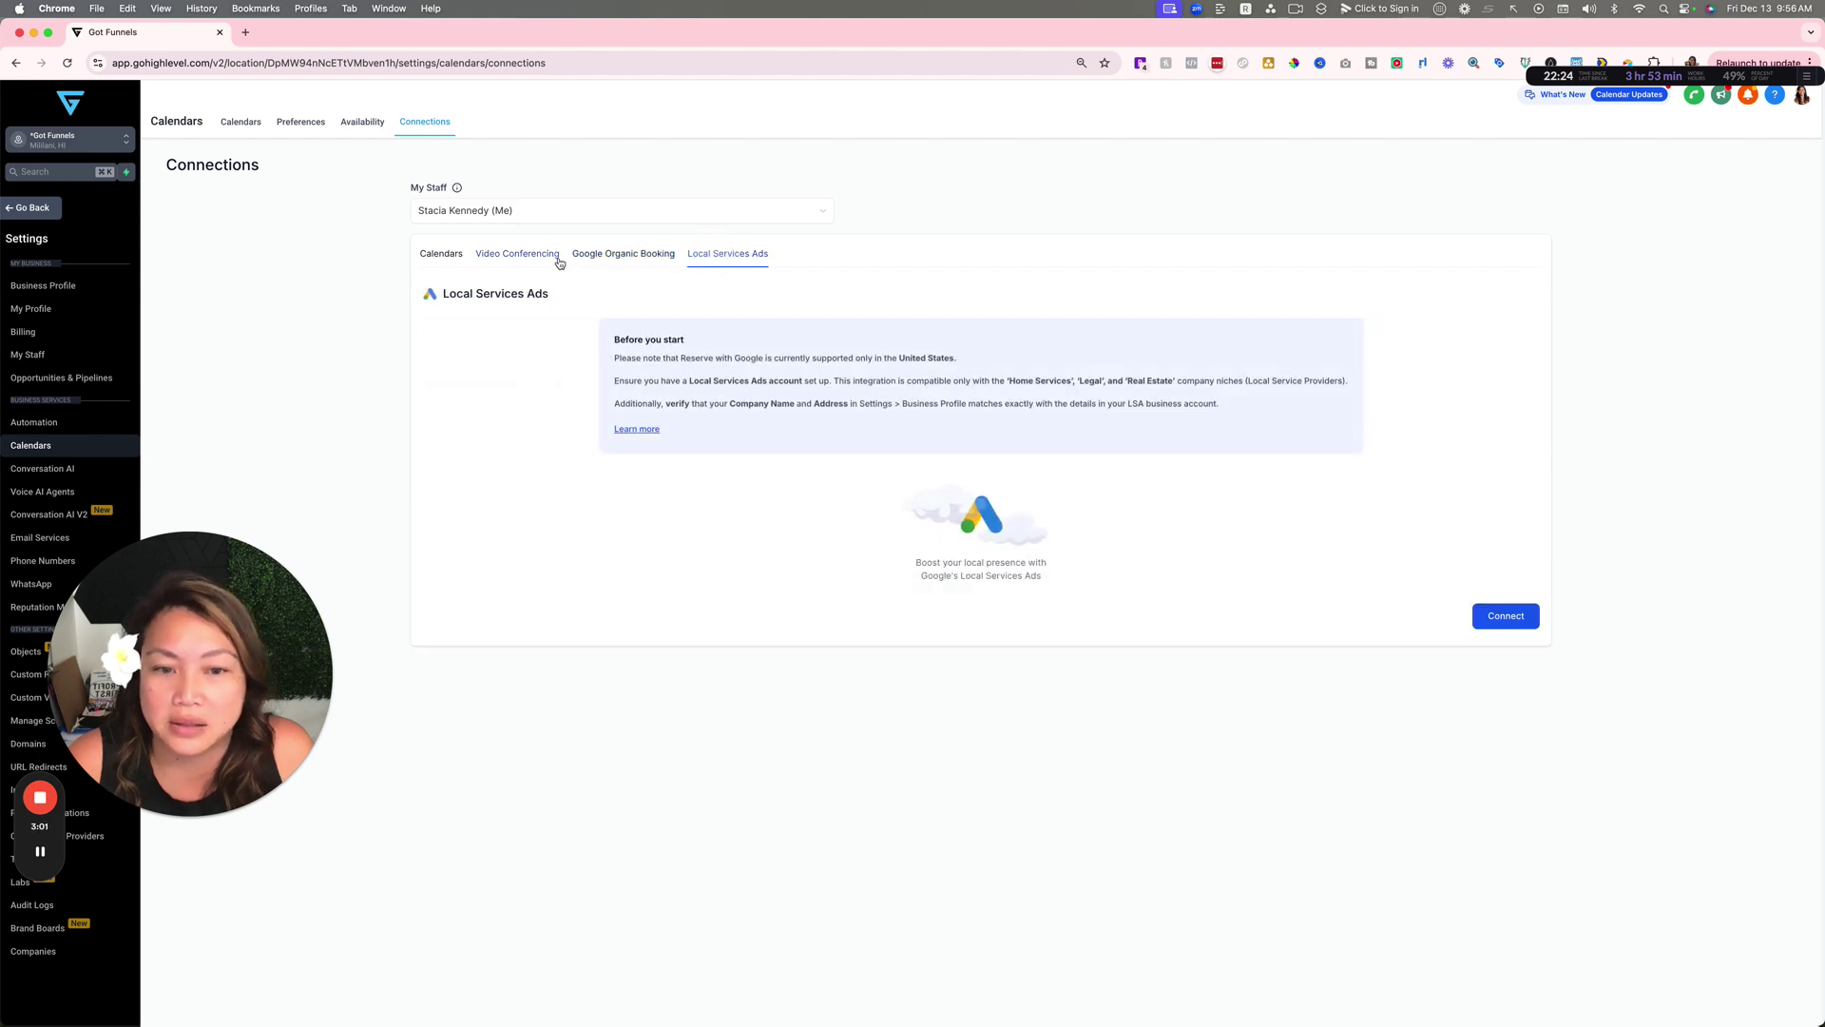
pyautogui.click(429, 262)
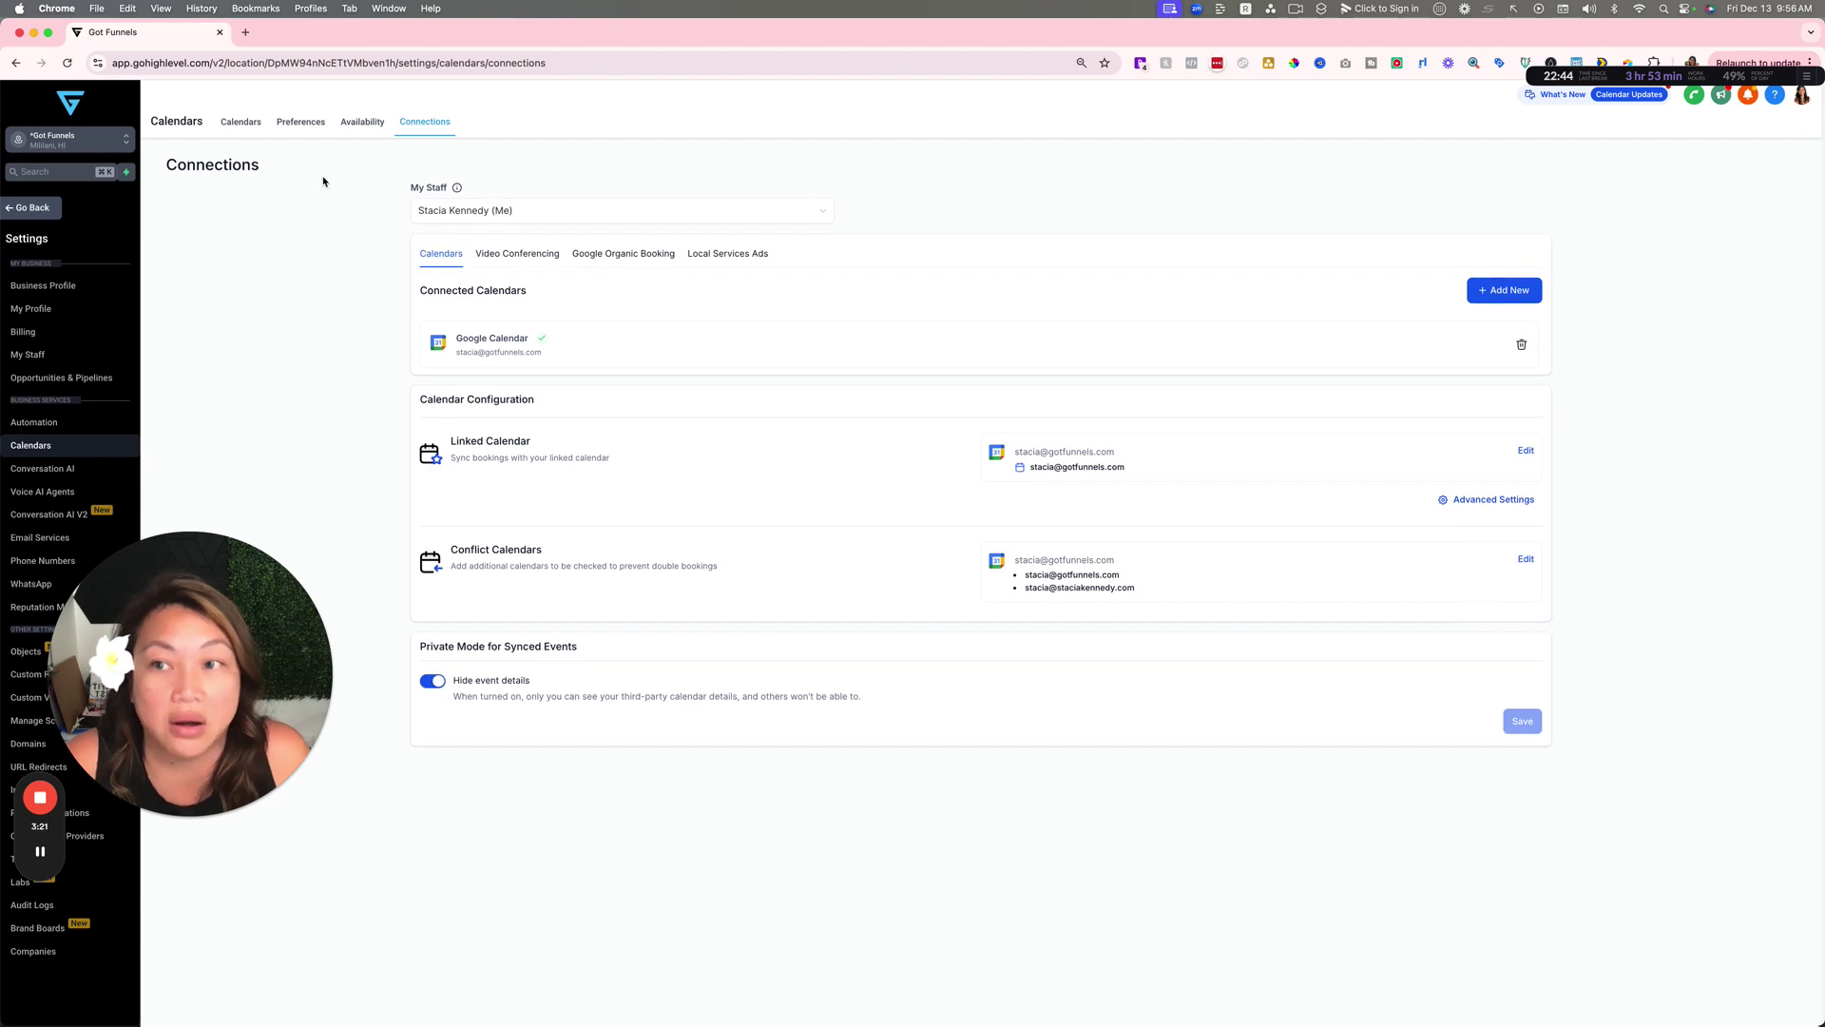
# Step: List all calendars, such as Game Plan and Website Consultations, with durations, types and statuses
pyautogui.click(357, 122)
pyautogui.click(235, 126)
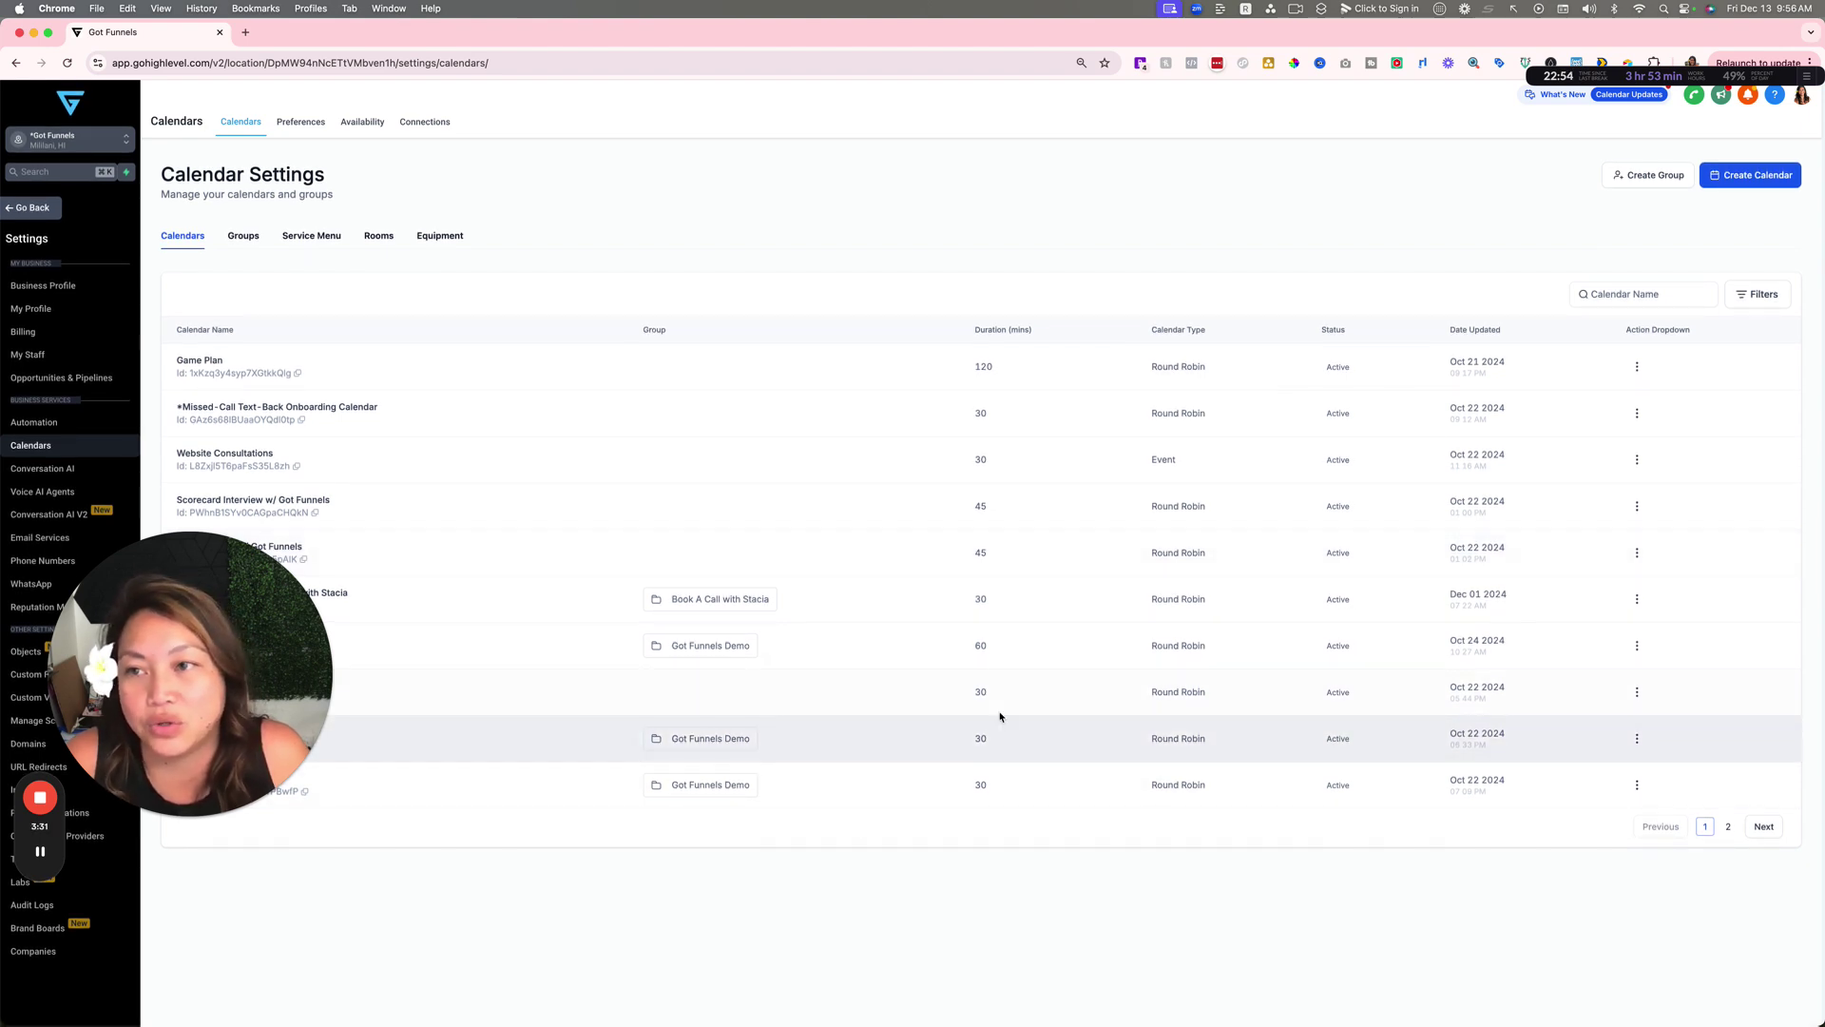
pyautogui.scroll(-1, 933, 621)
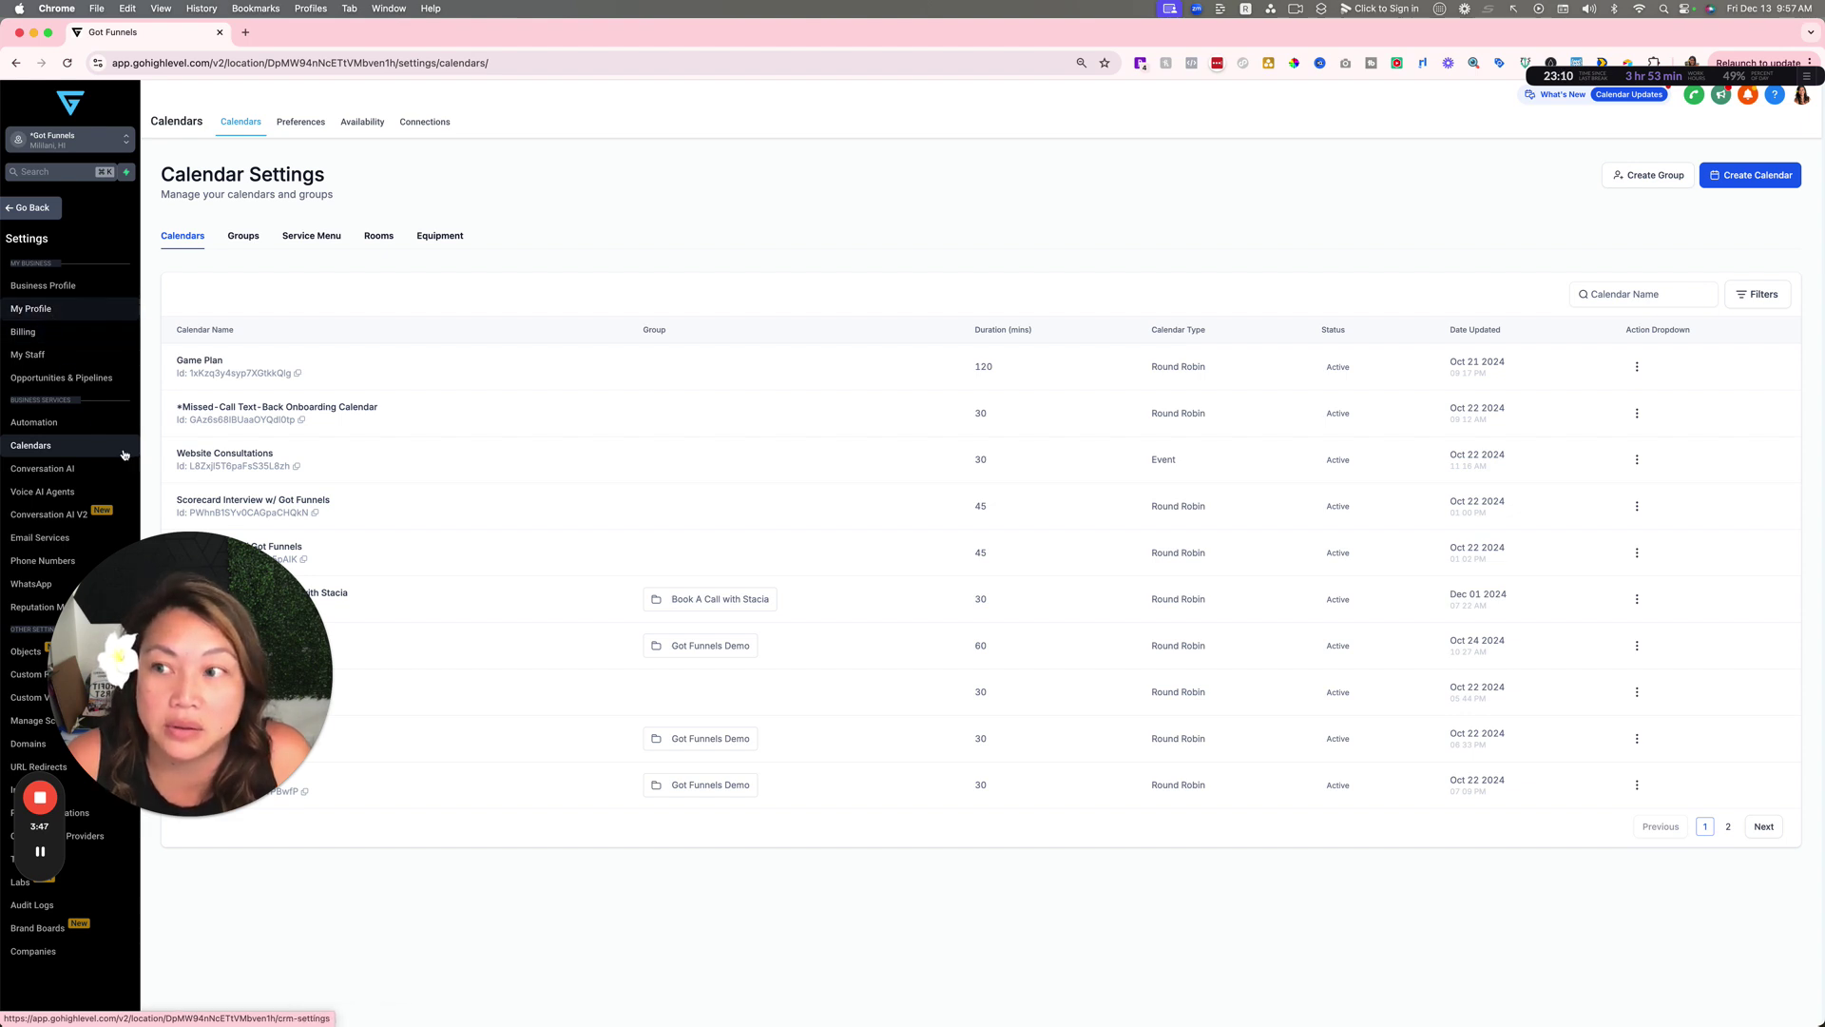
# Step: Open My Profile and scroll down to the Monday–Friday user availability hours
pyautogui.click(48, 851)
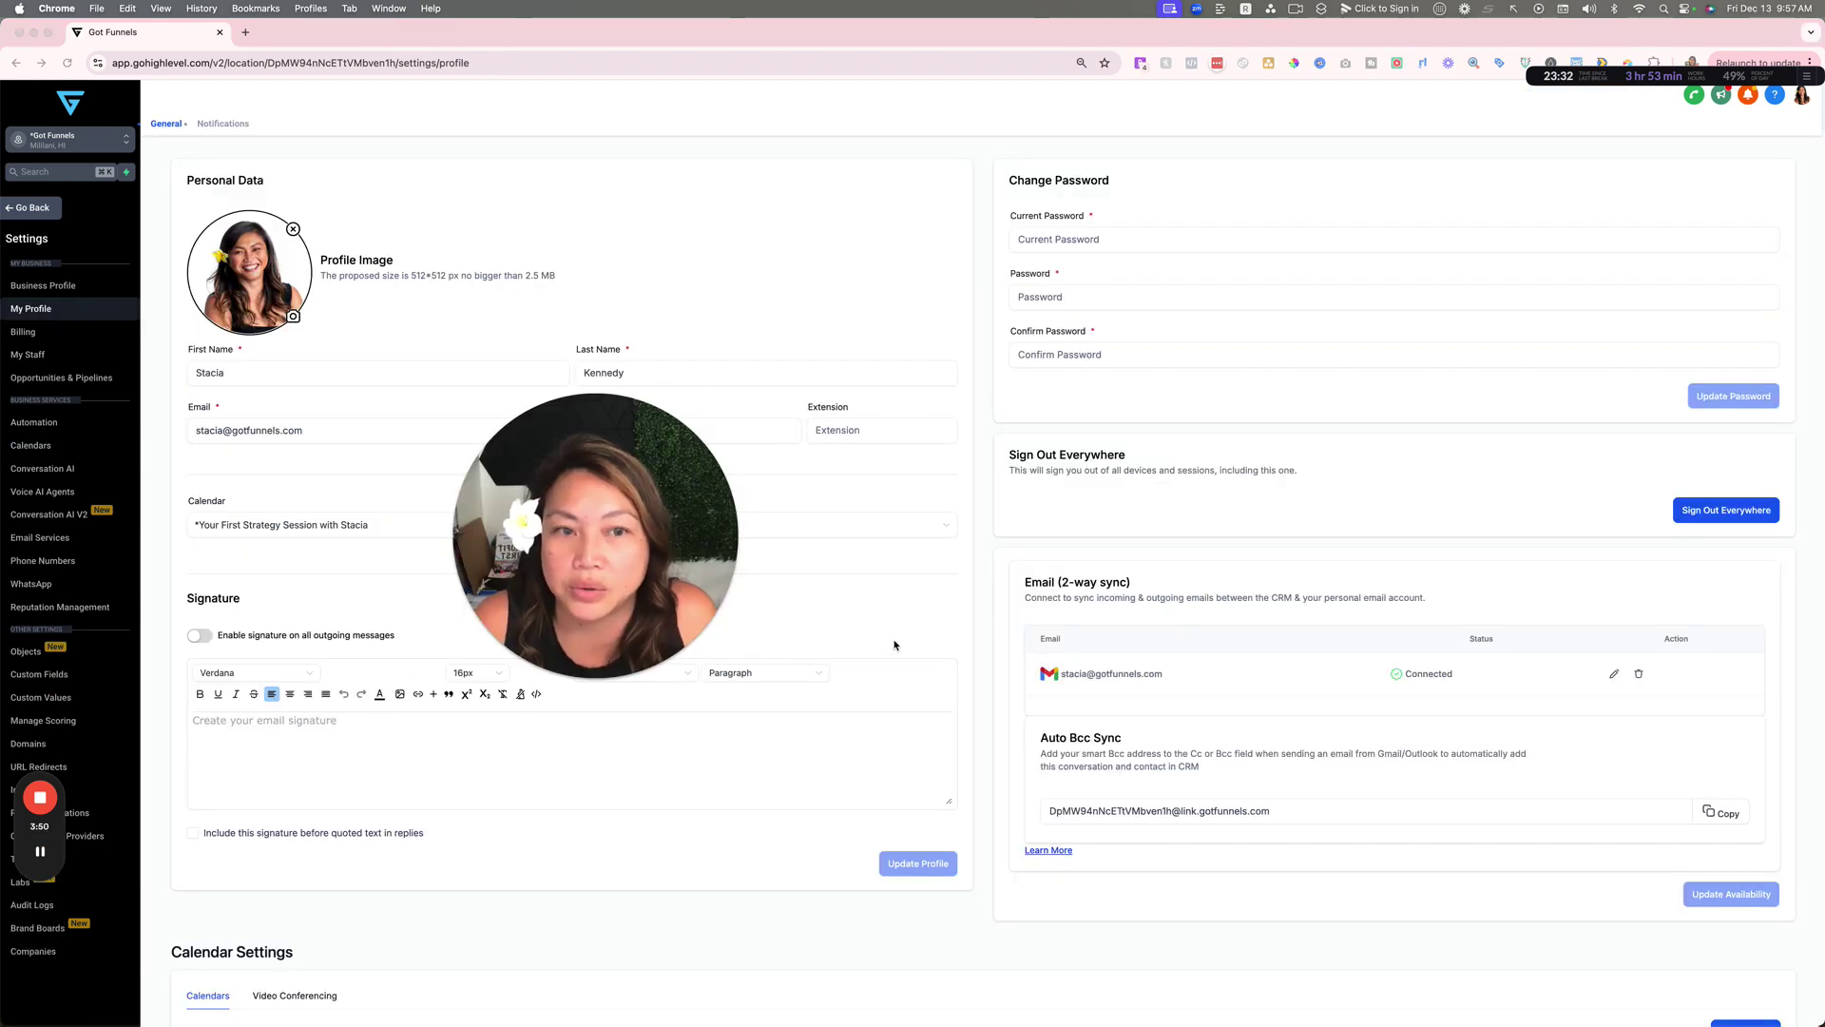
pyautogui.scroll(-10, 893, 645)
pyautogui.scroll(-2, 894, 645)
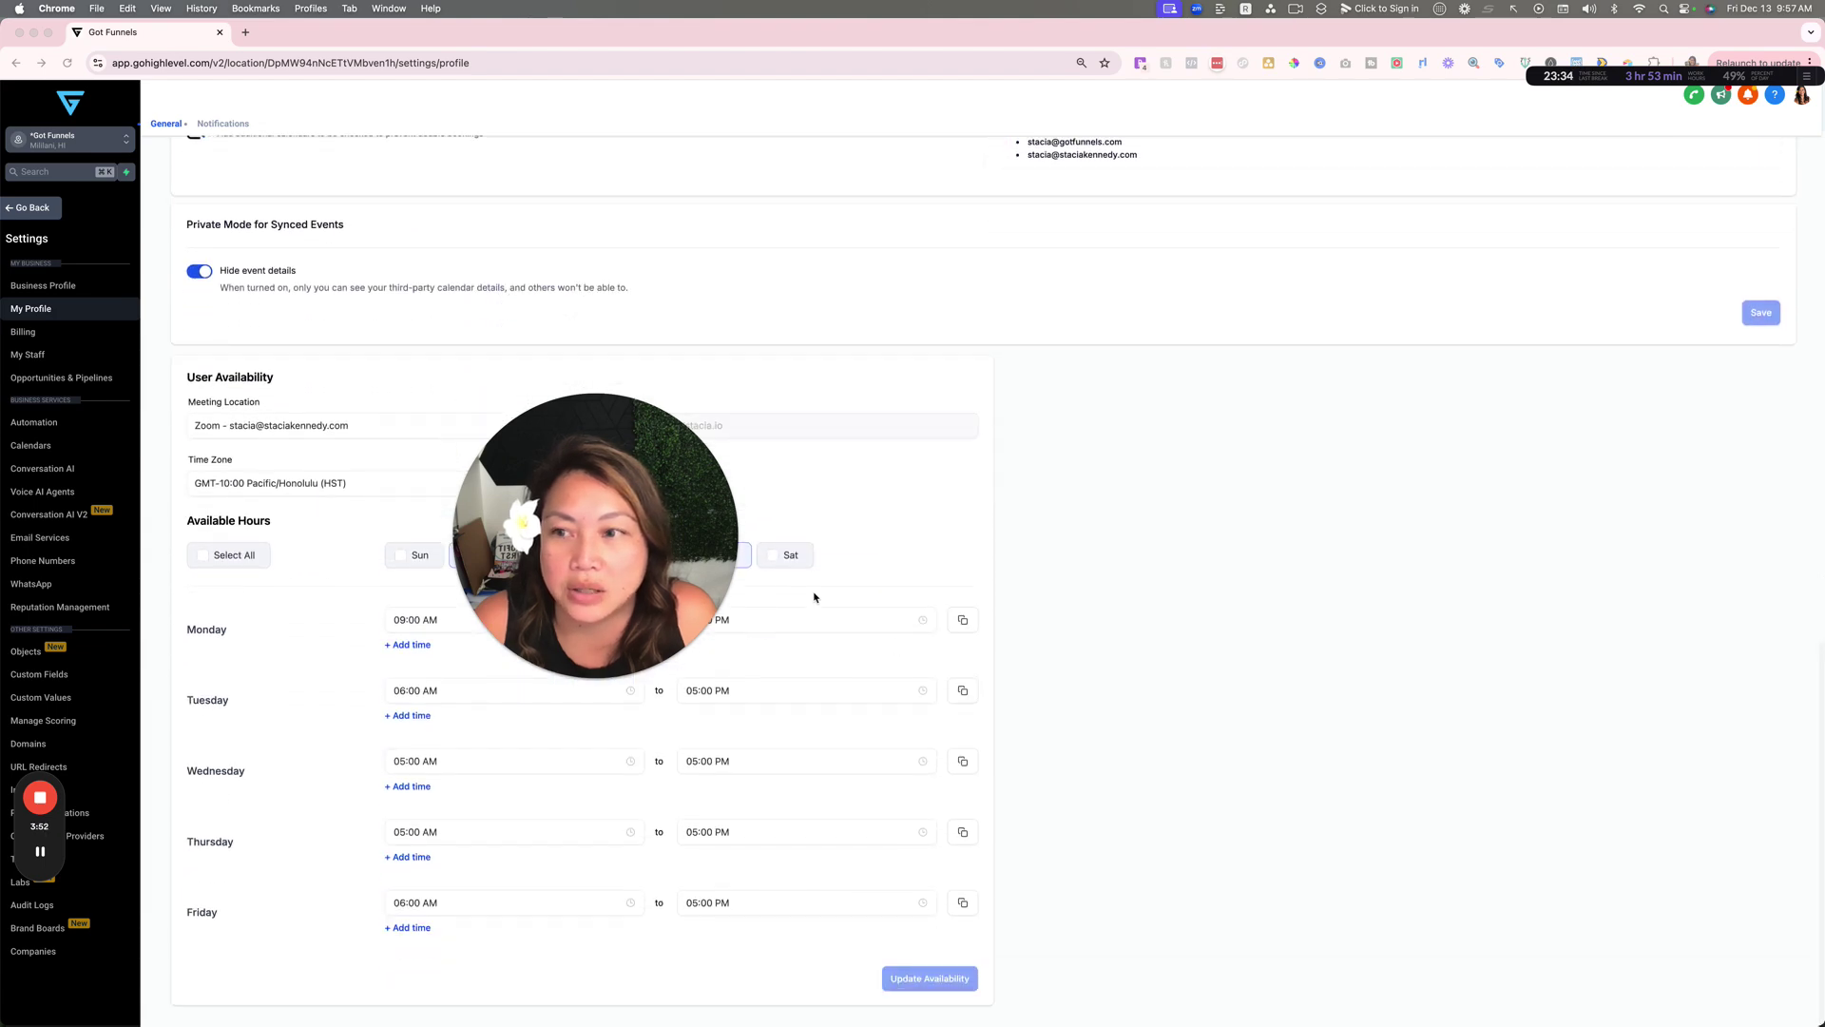
pyautogui.moveTo(616, 485); pyautogui.dragTo(1297, 476)
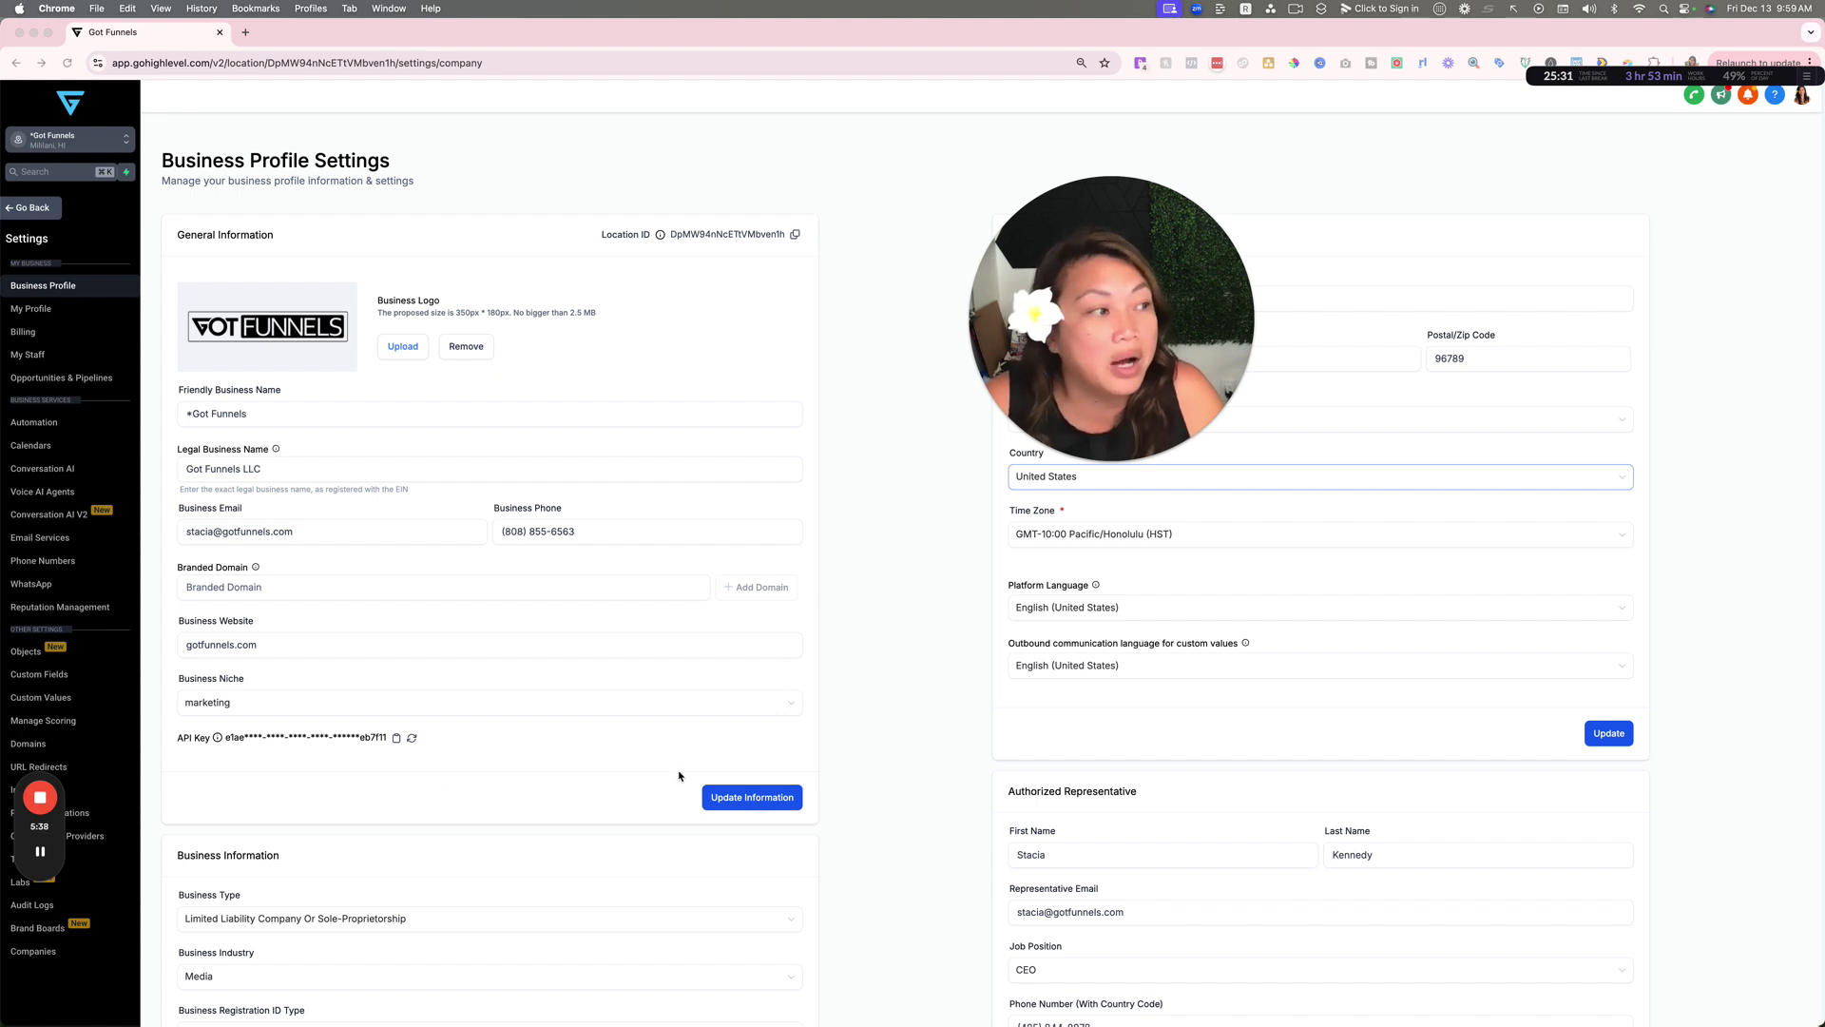
# Step: Check the business profile's United States country, GMT-10:00 Honolulu time zone and English language
pyautogui.scroll(-2, 685, 765)
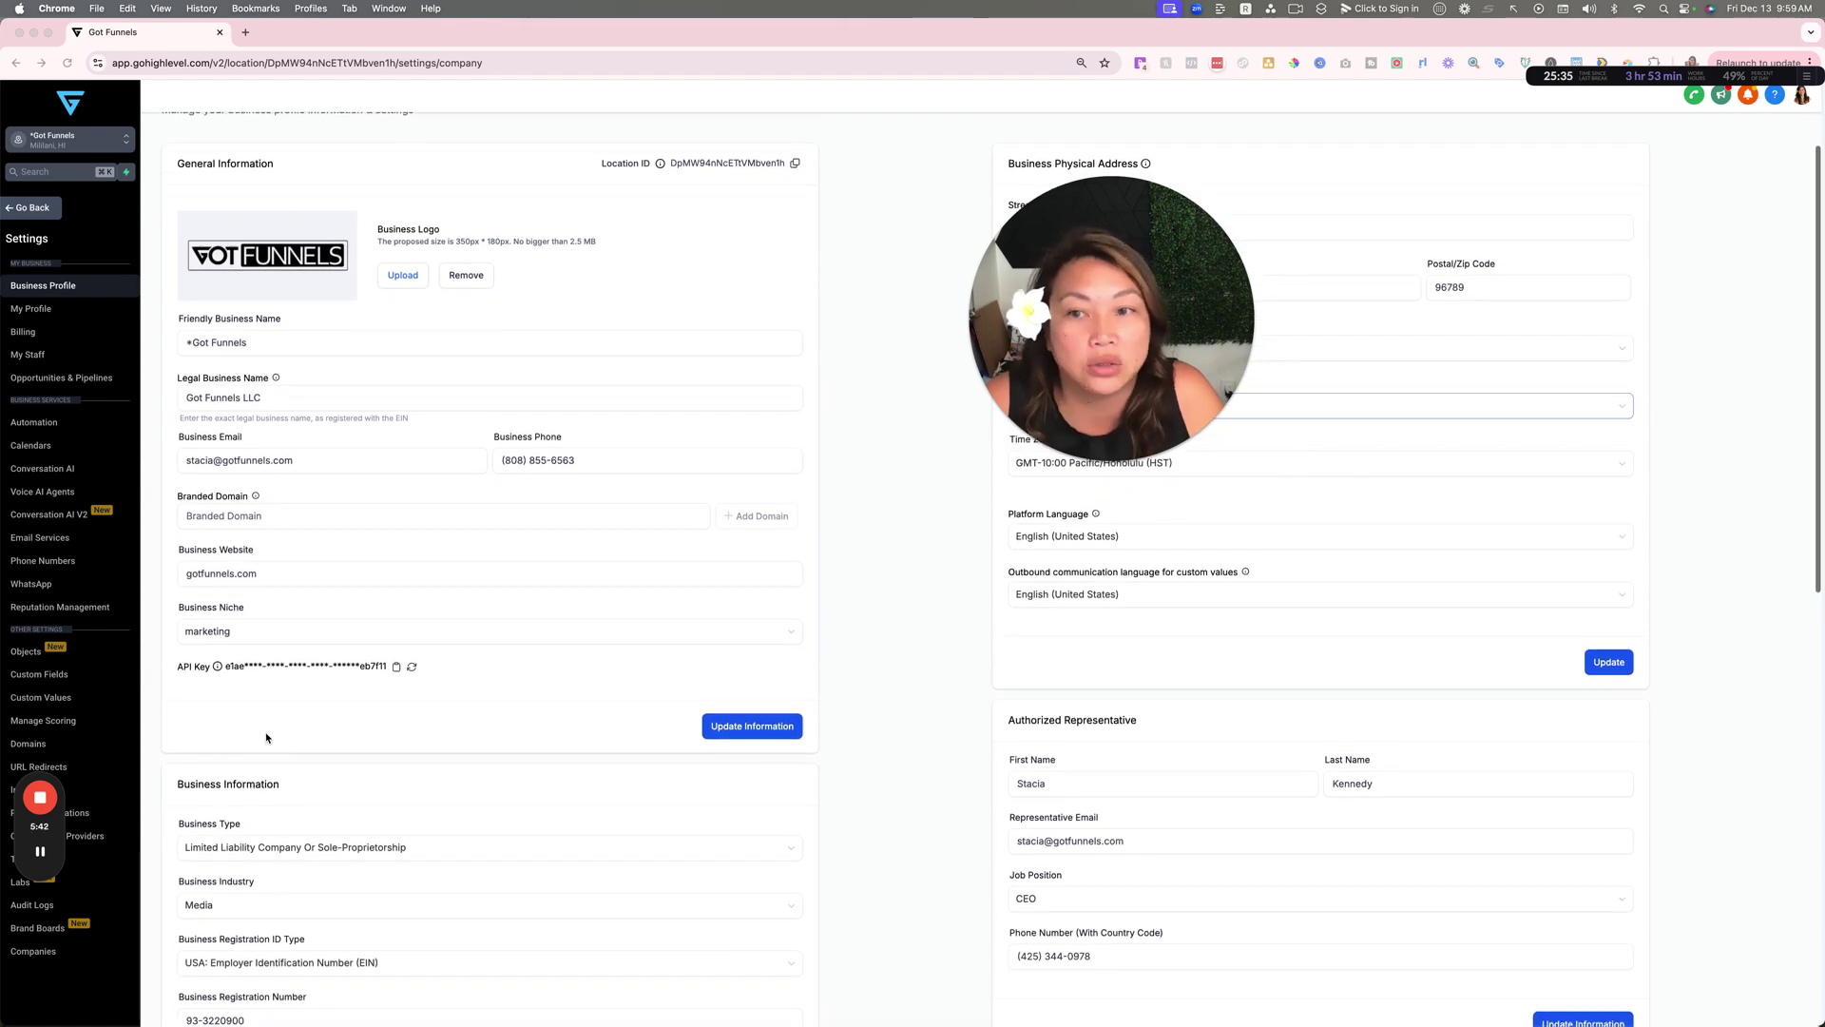
pyautogui.scroll(2, 266, 737)
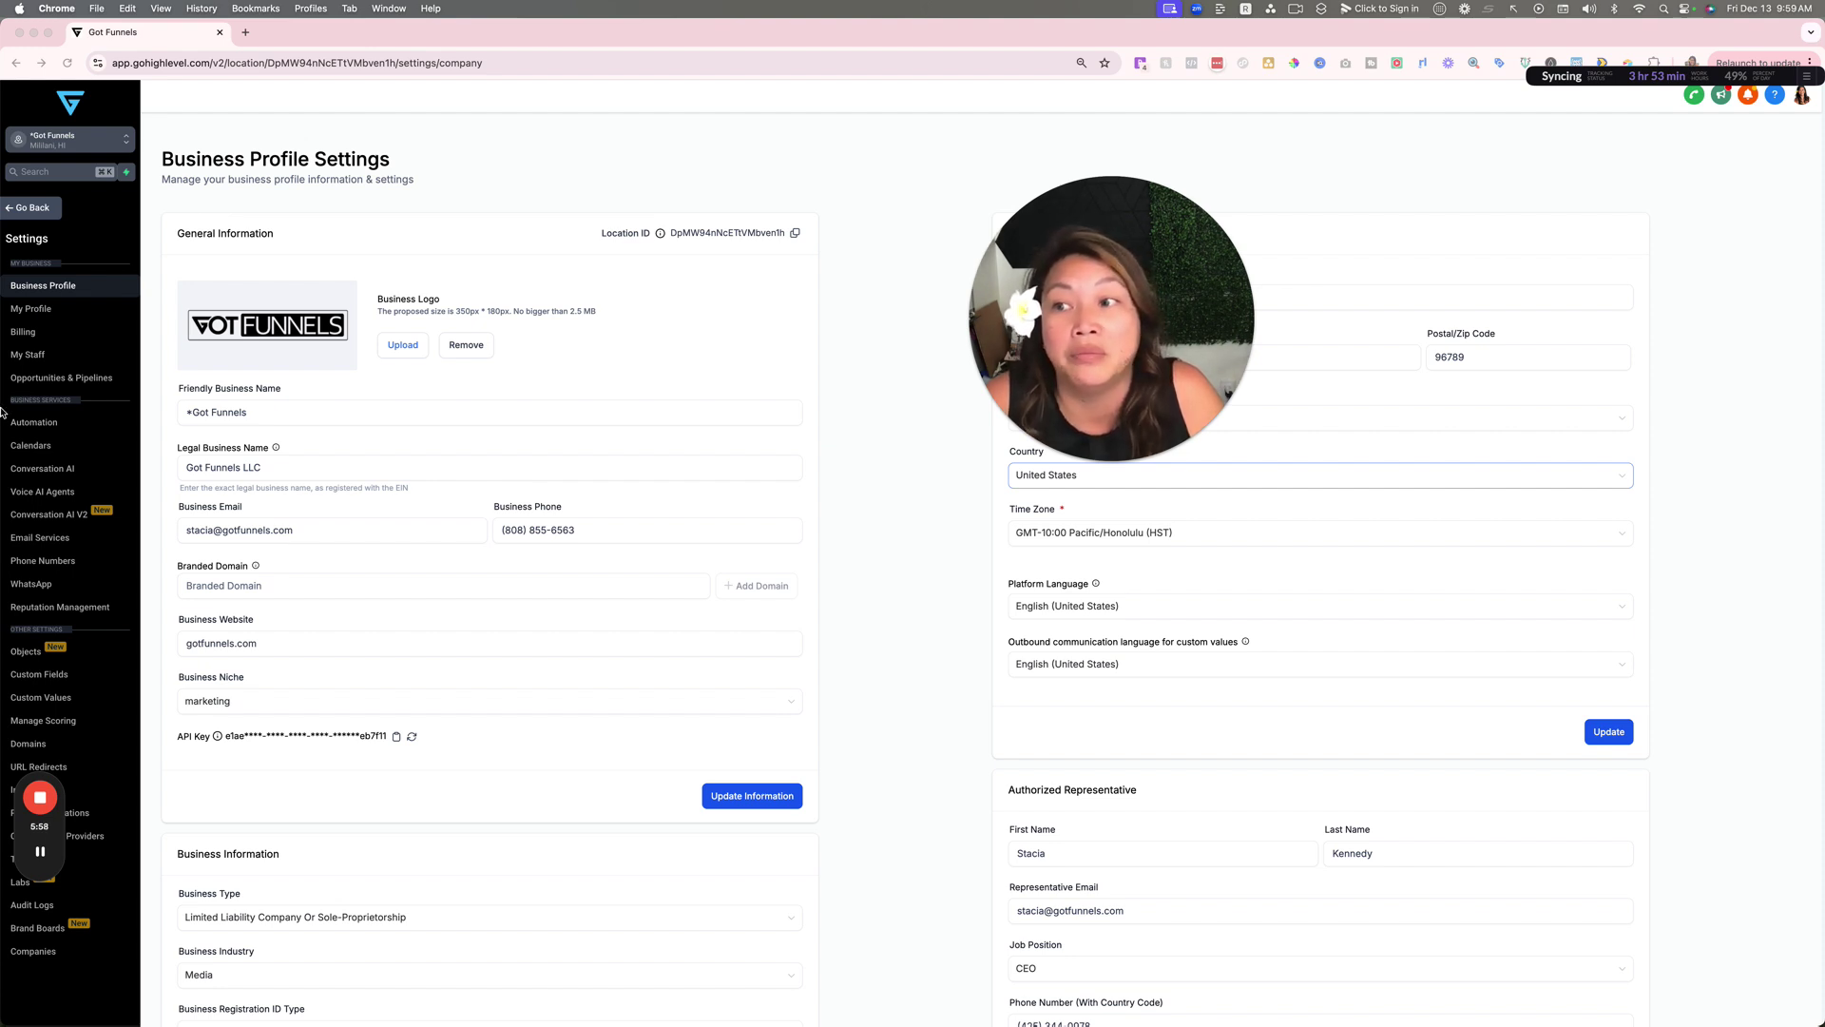
pyautogui.click(32, 209)
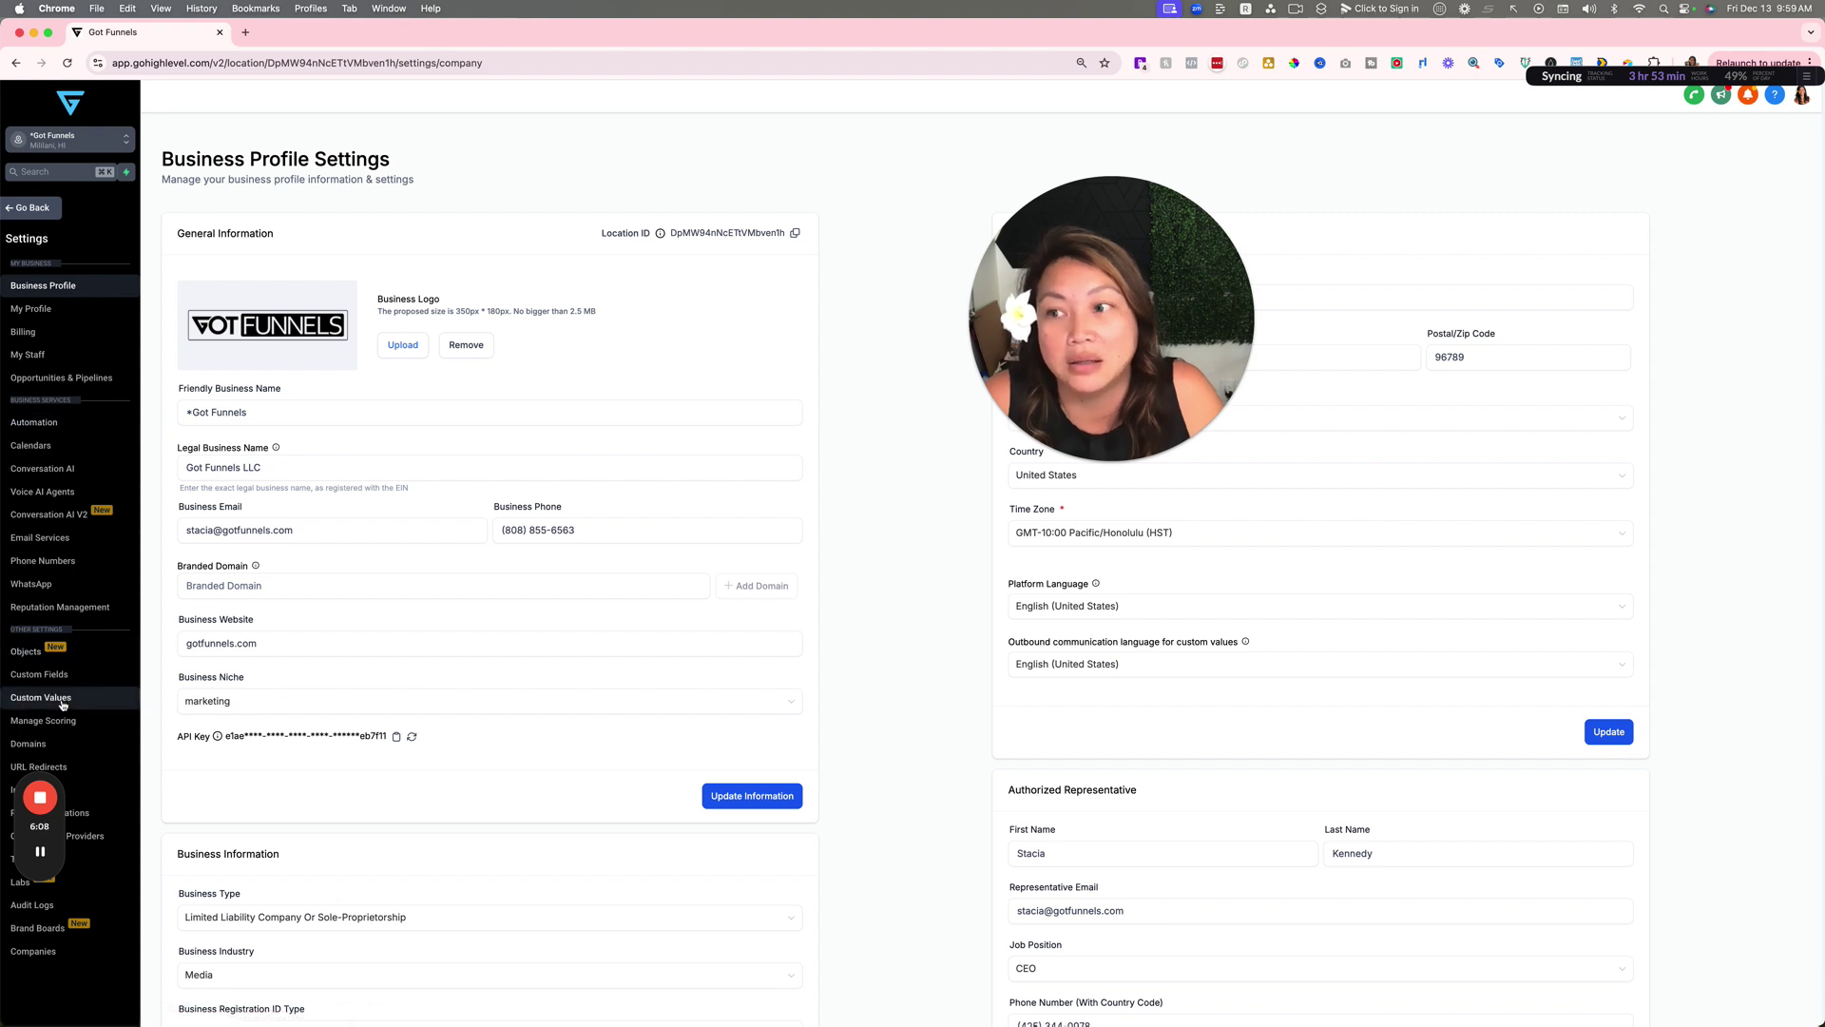
pyautogui.moveTo(51, 857)
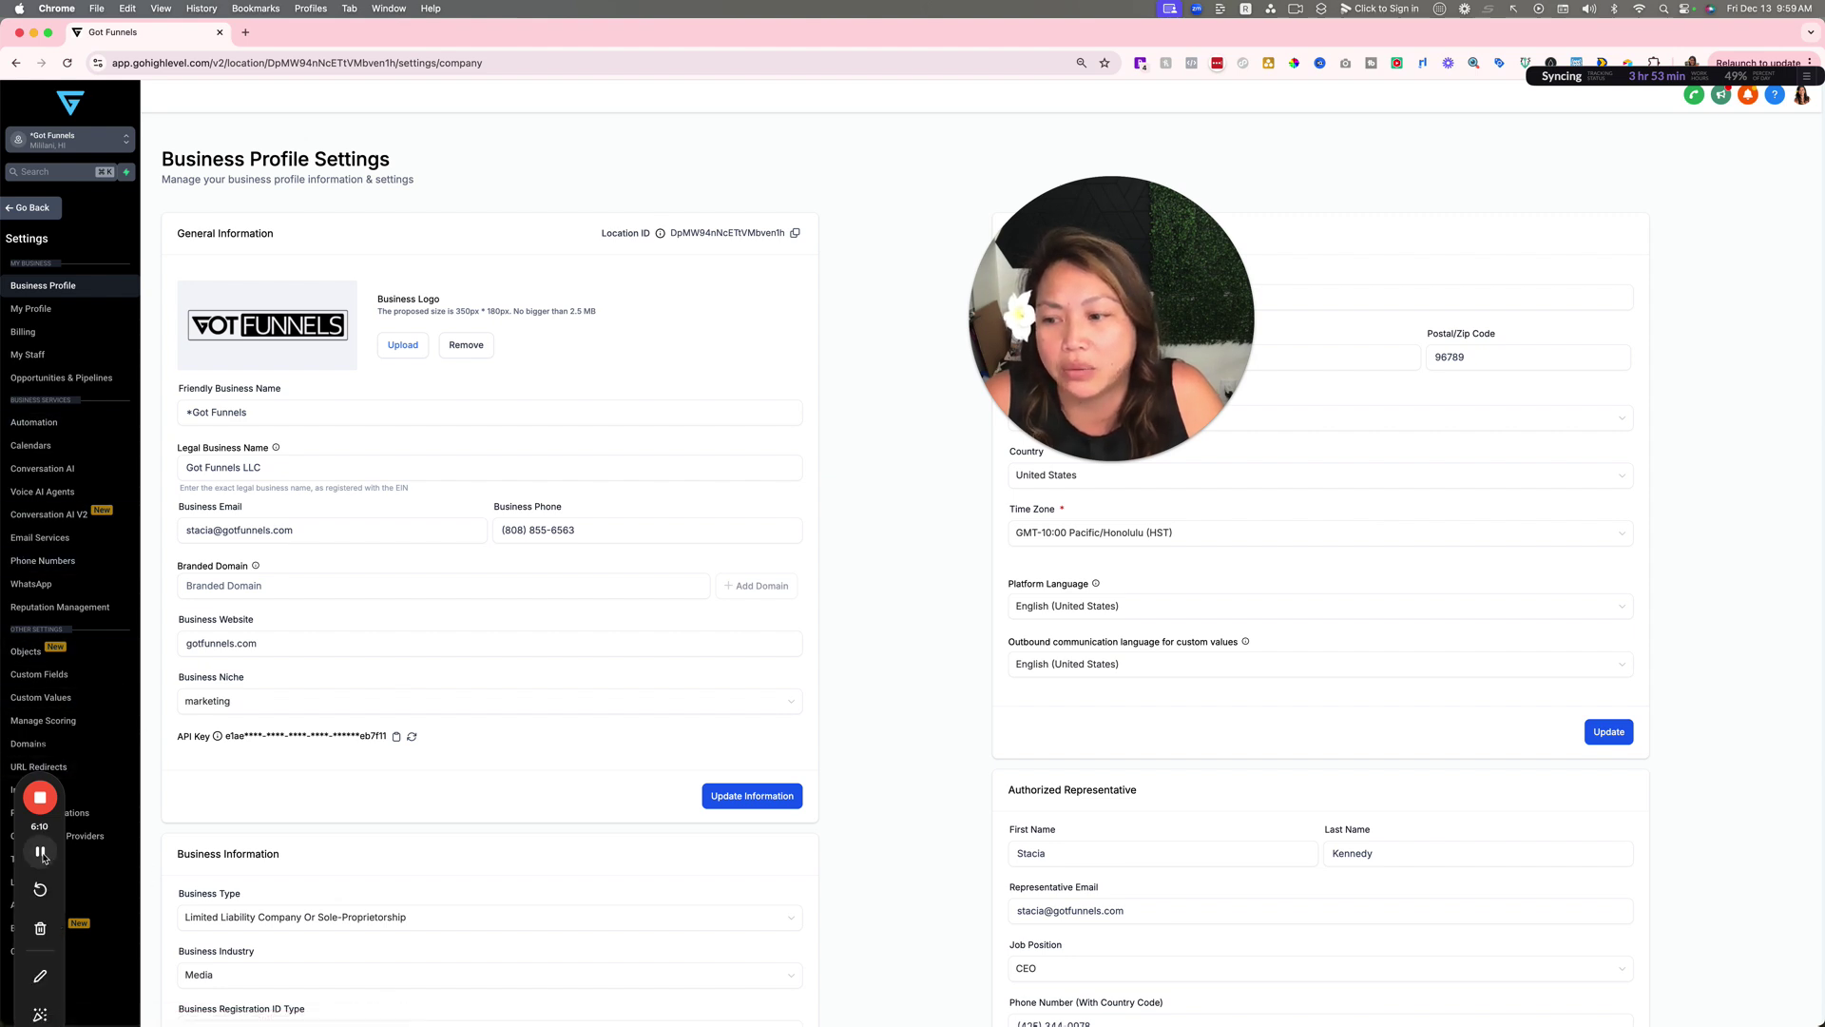
# Step: Start a blocked-off time in the Wednesday Dec 25, 2 PM slot and enter the title 'Christimas'
pyautogui.click(40, 853)
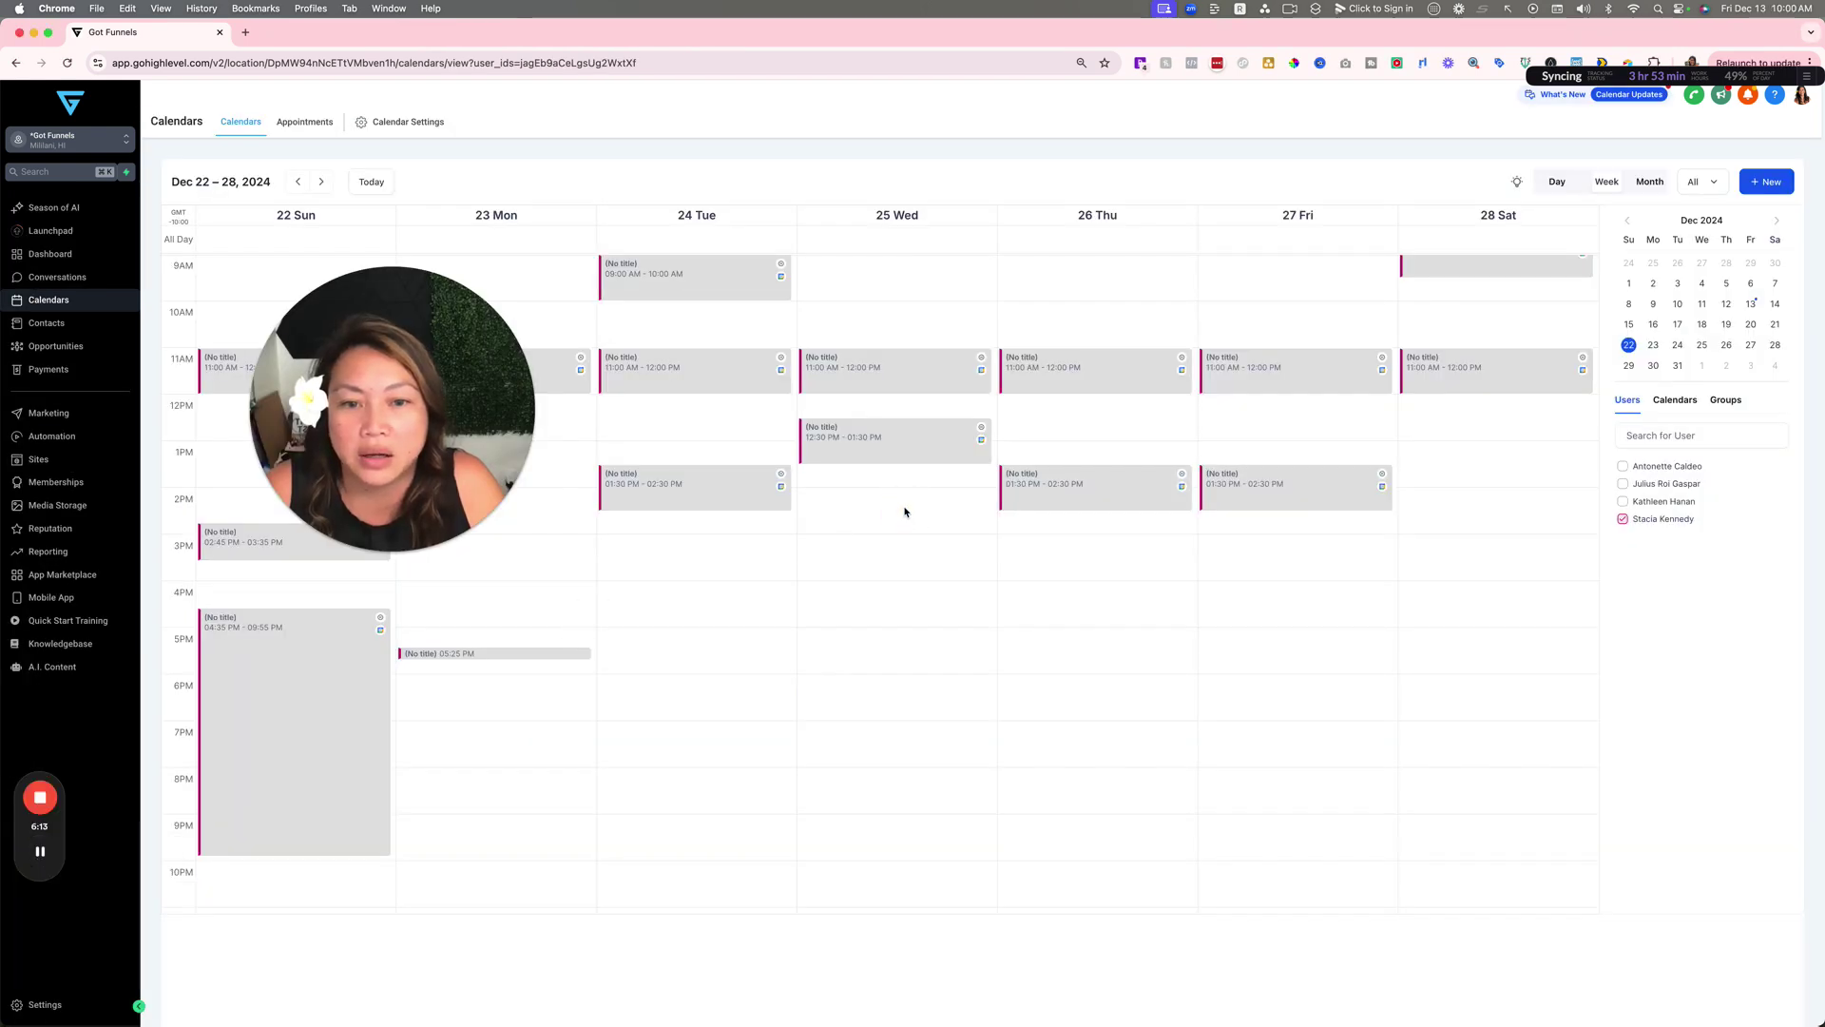
pyautogui.click(906, 515)
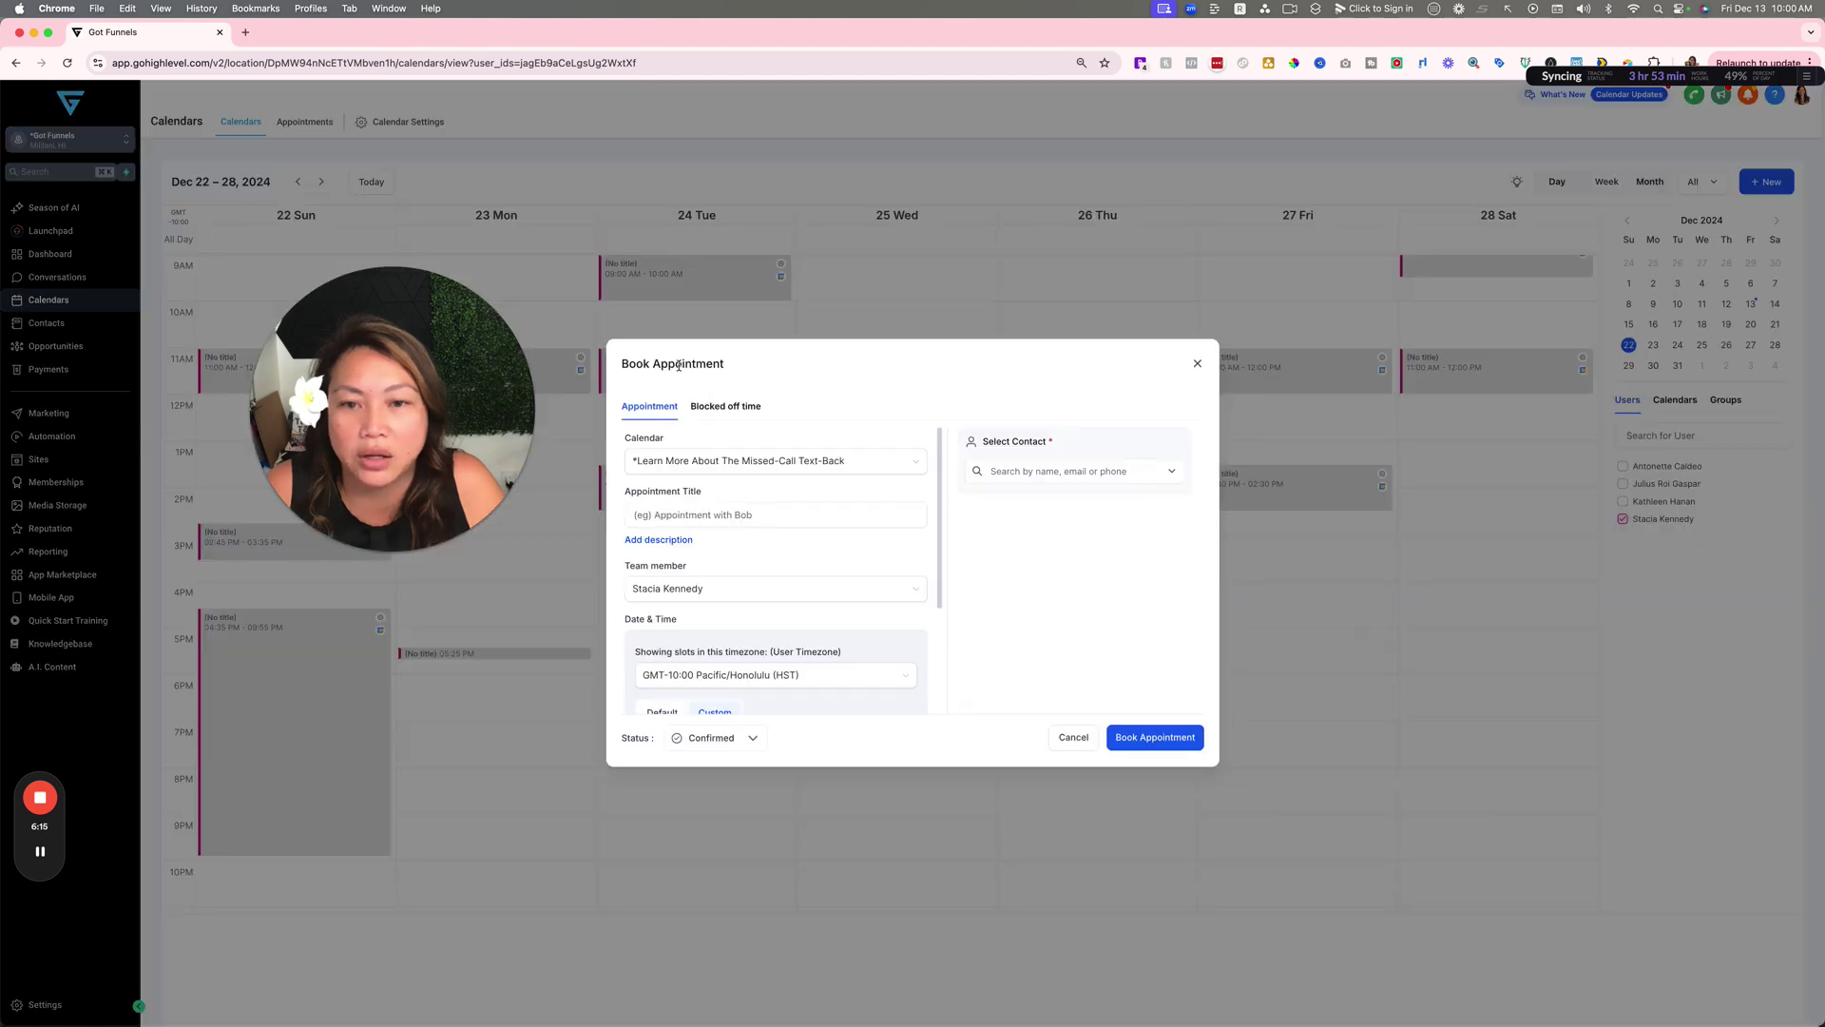
pyautogui.click(718, 409)
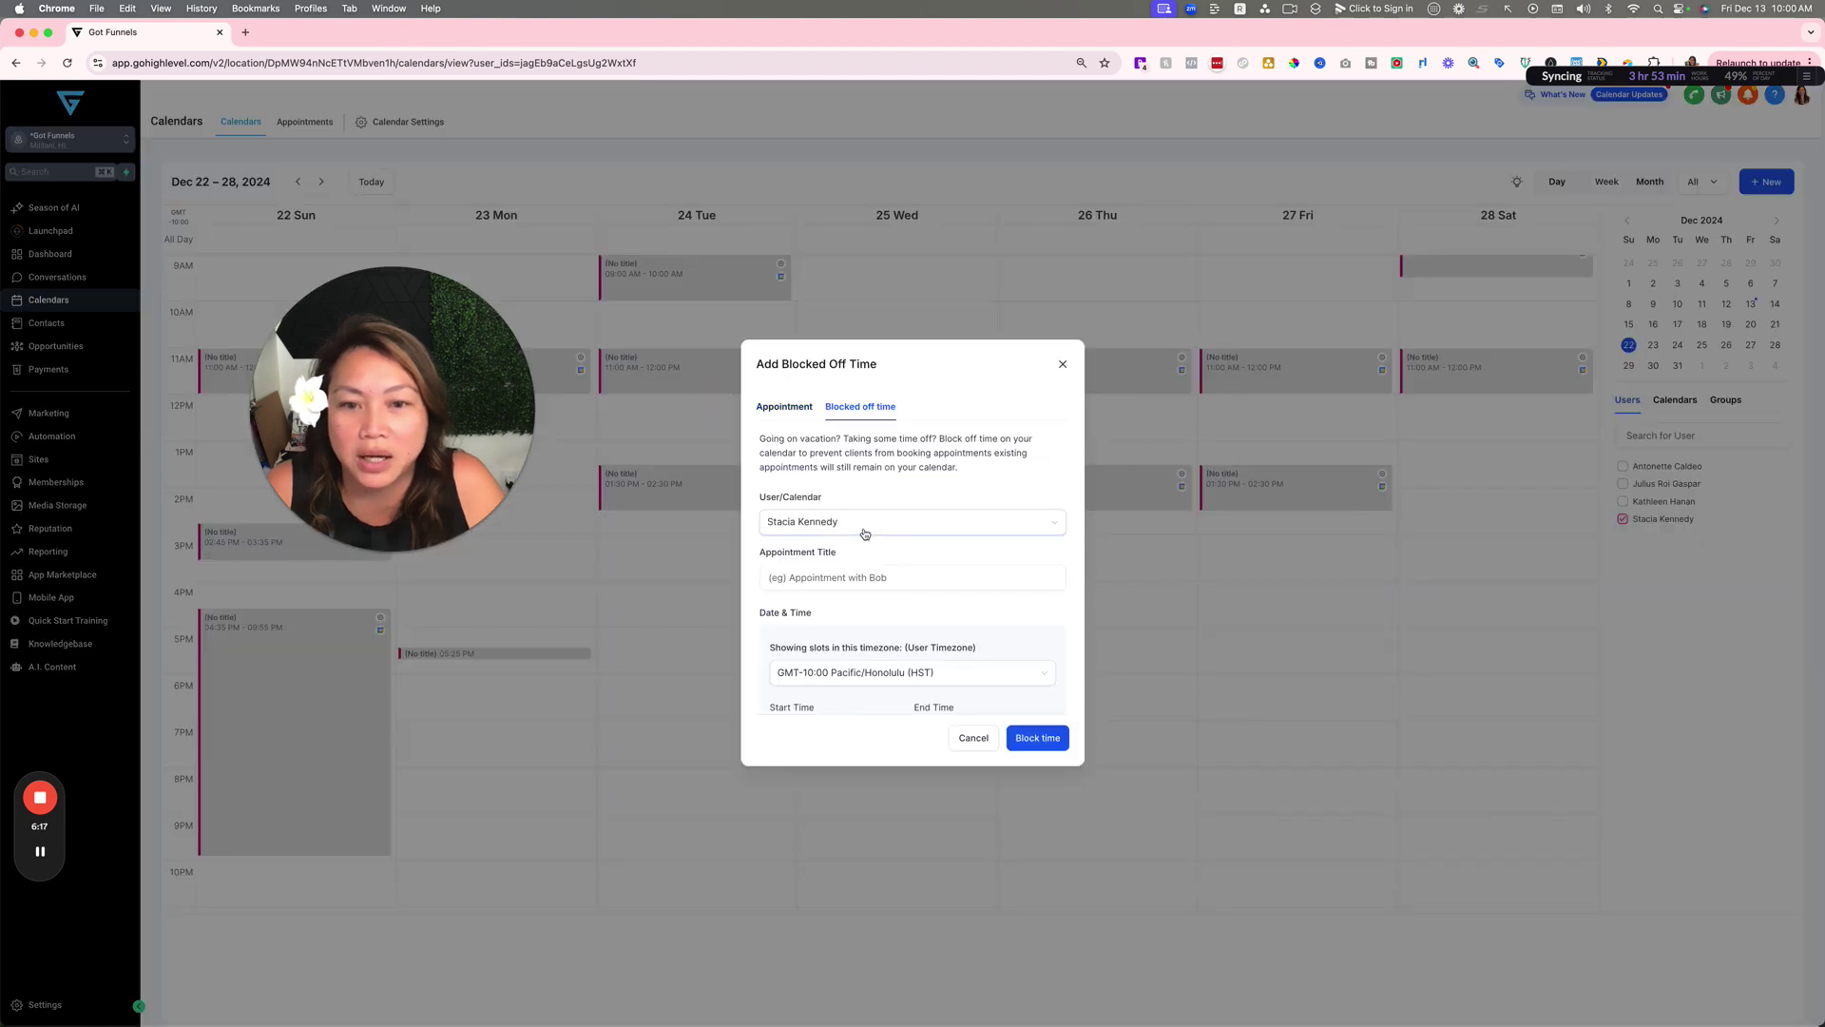
pyautogui.click(913, 580)
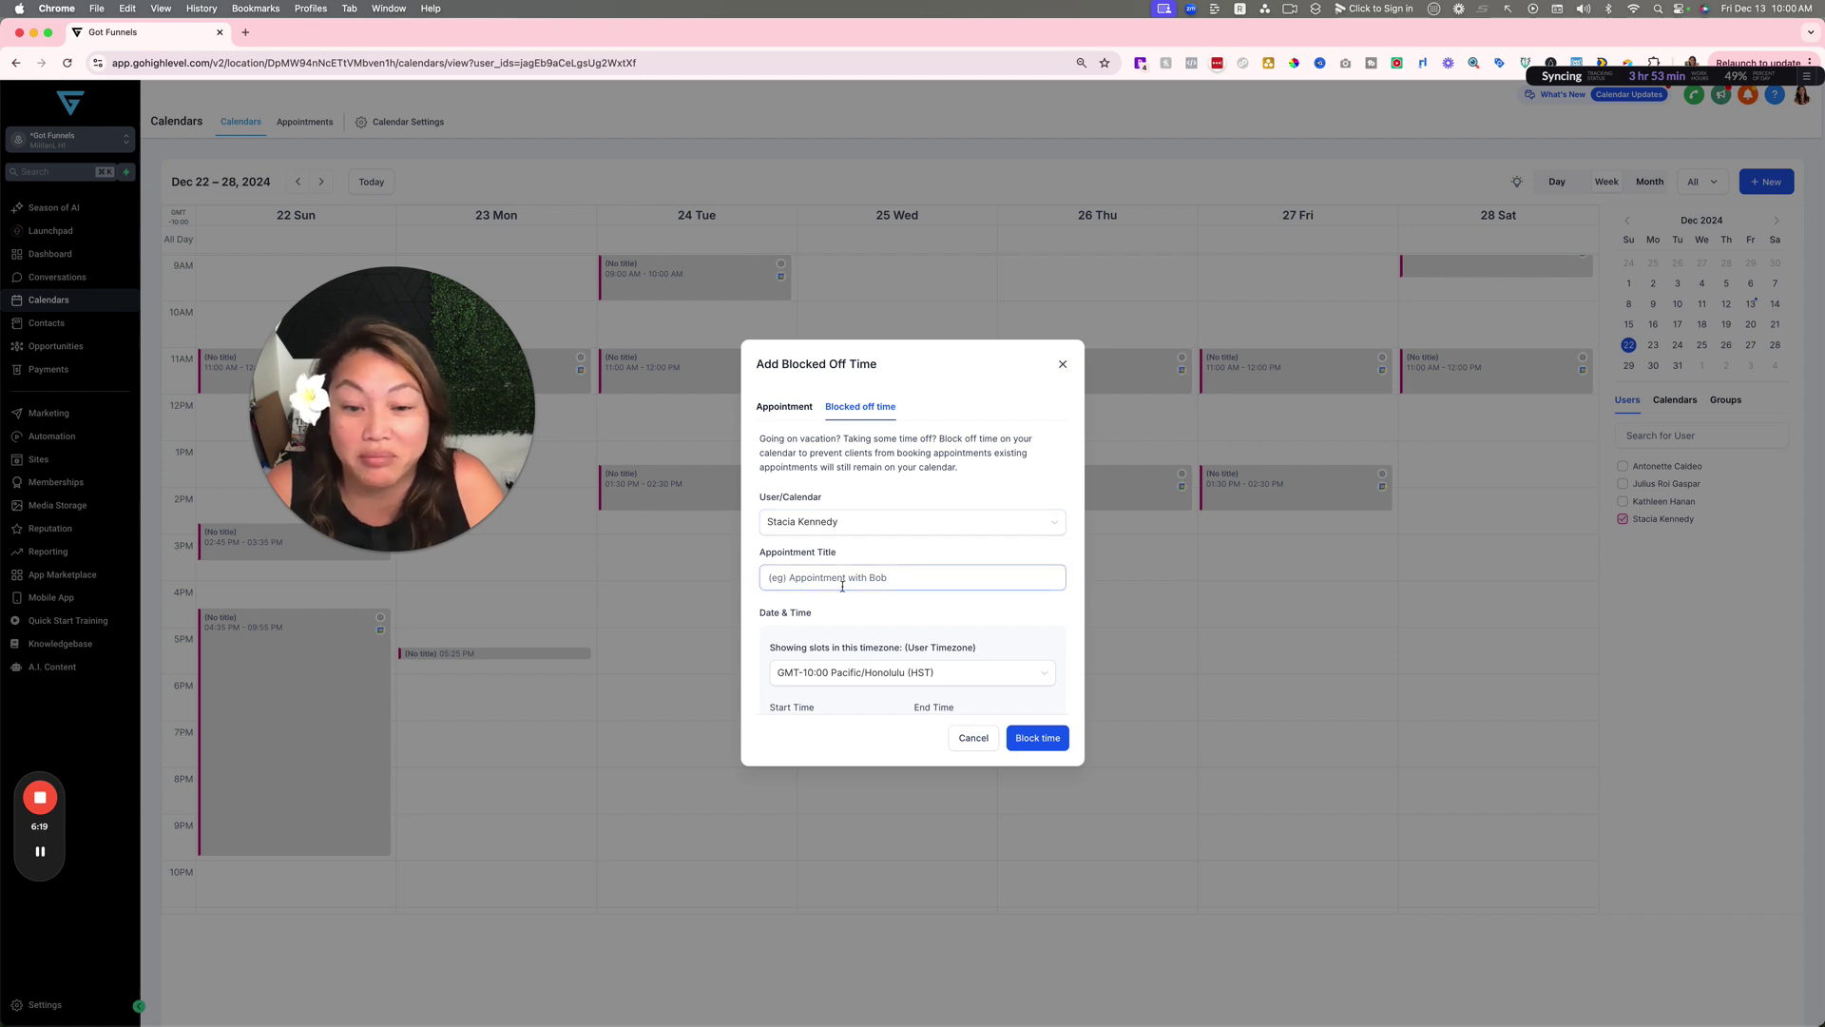
pyautogui.scroll(-2, 865, 585)
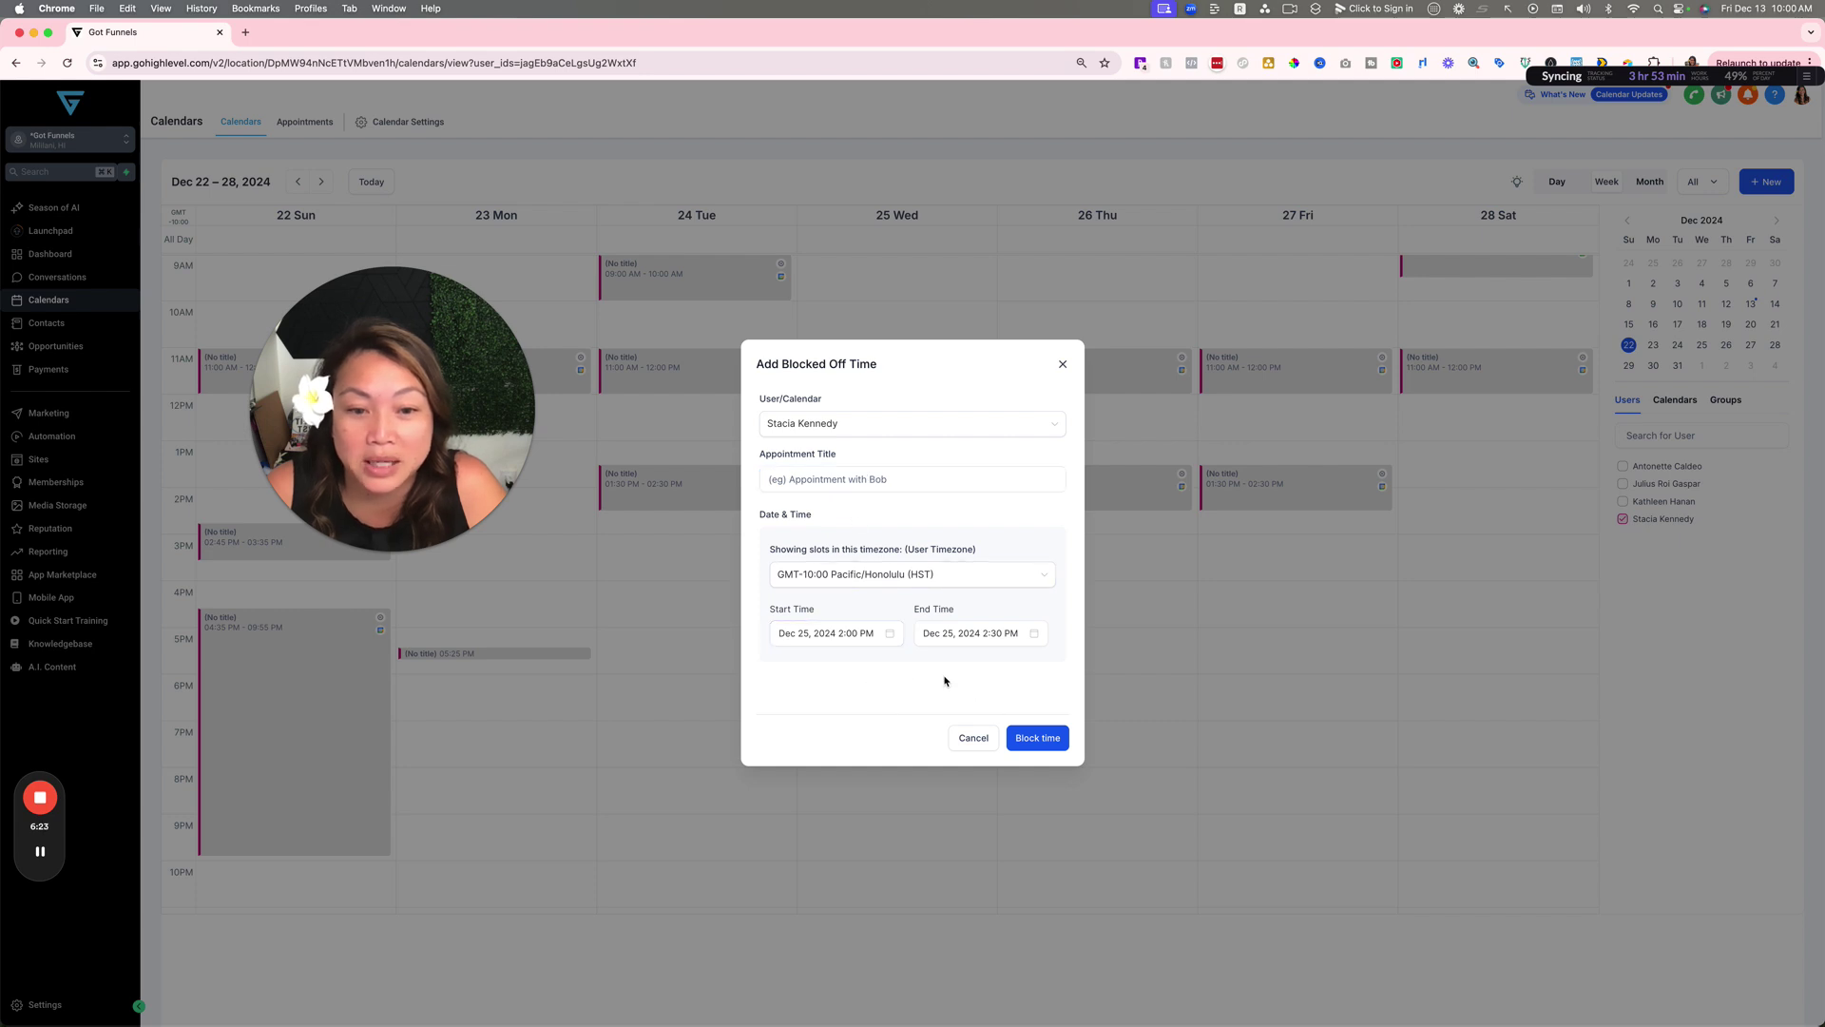
pyautogui.click(788, 478)
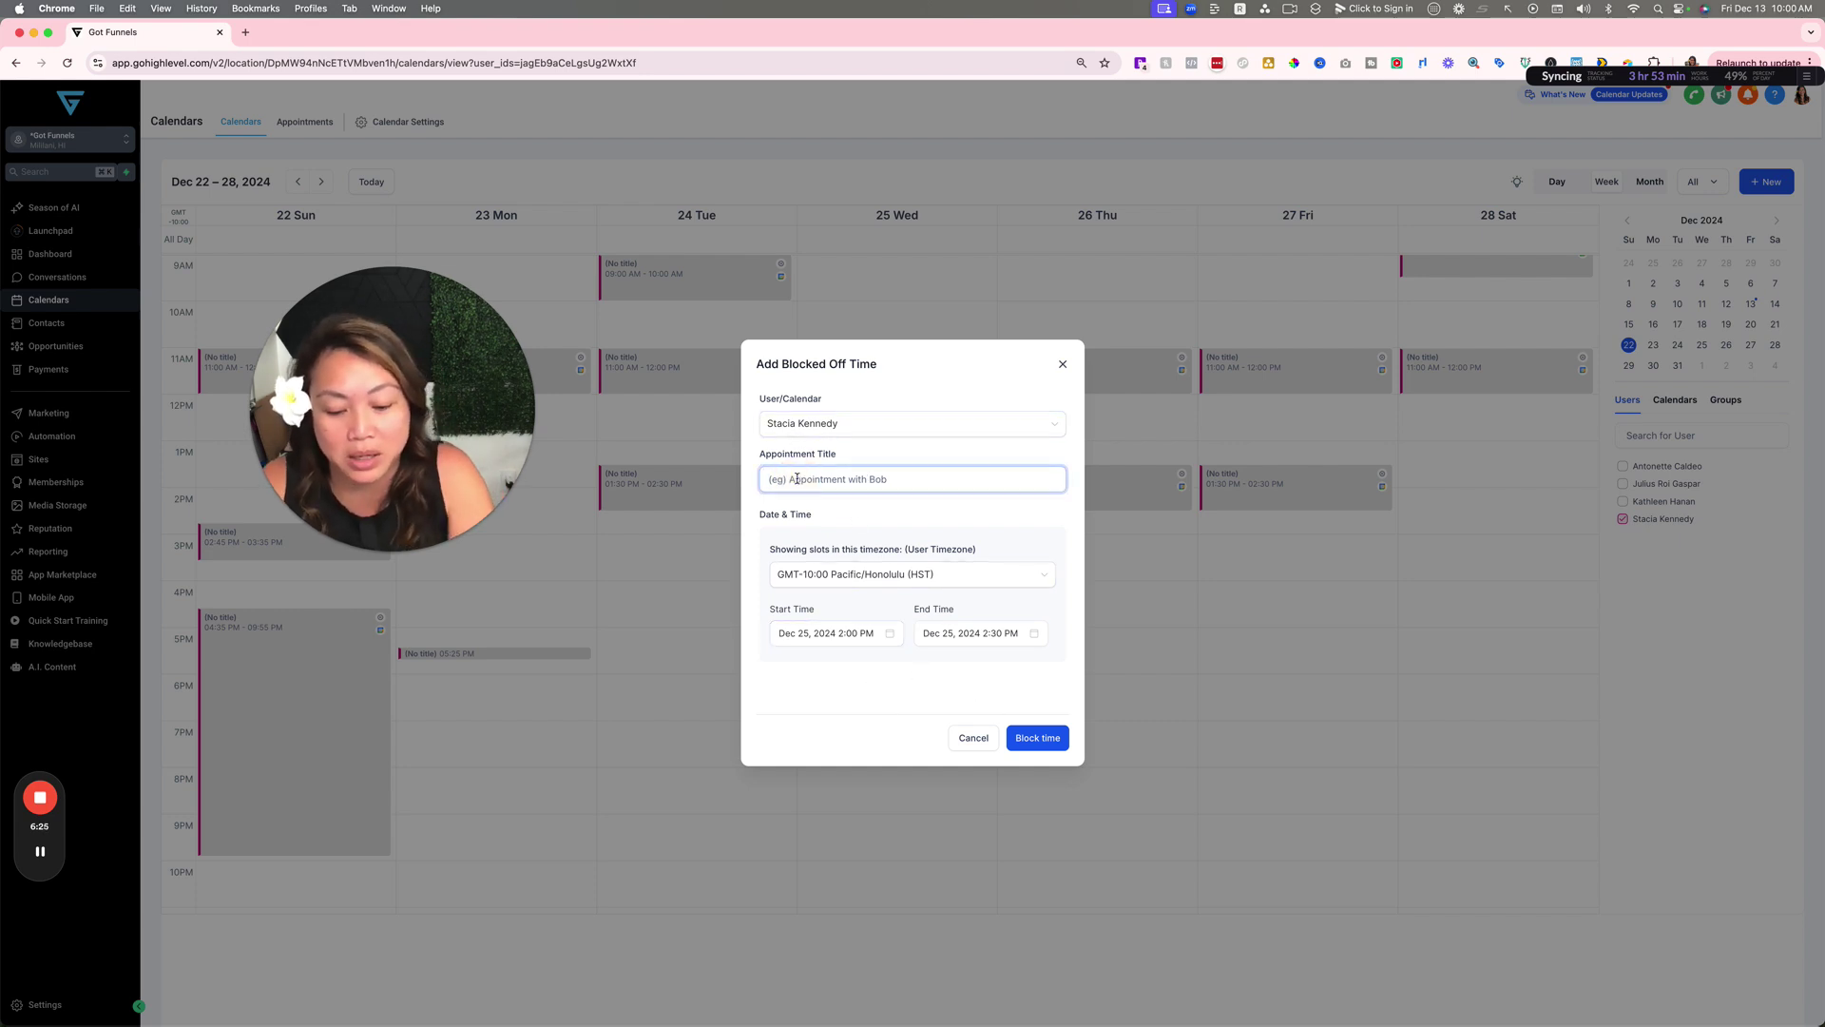
pyautogui.write('Christimas OFF')
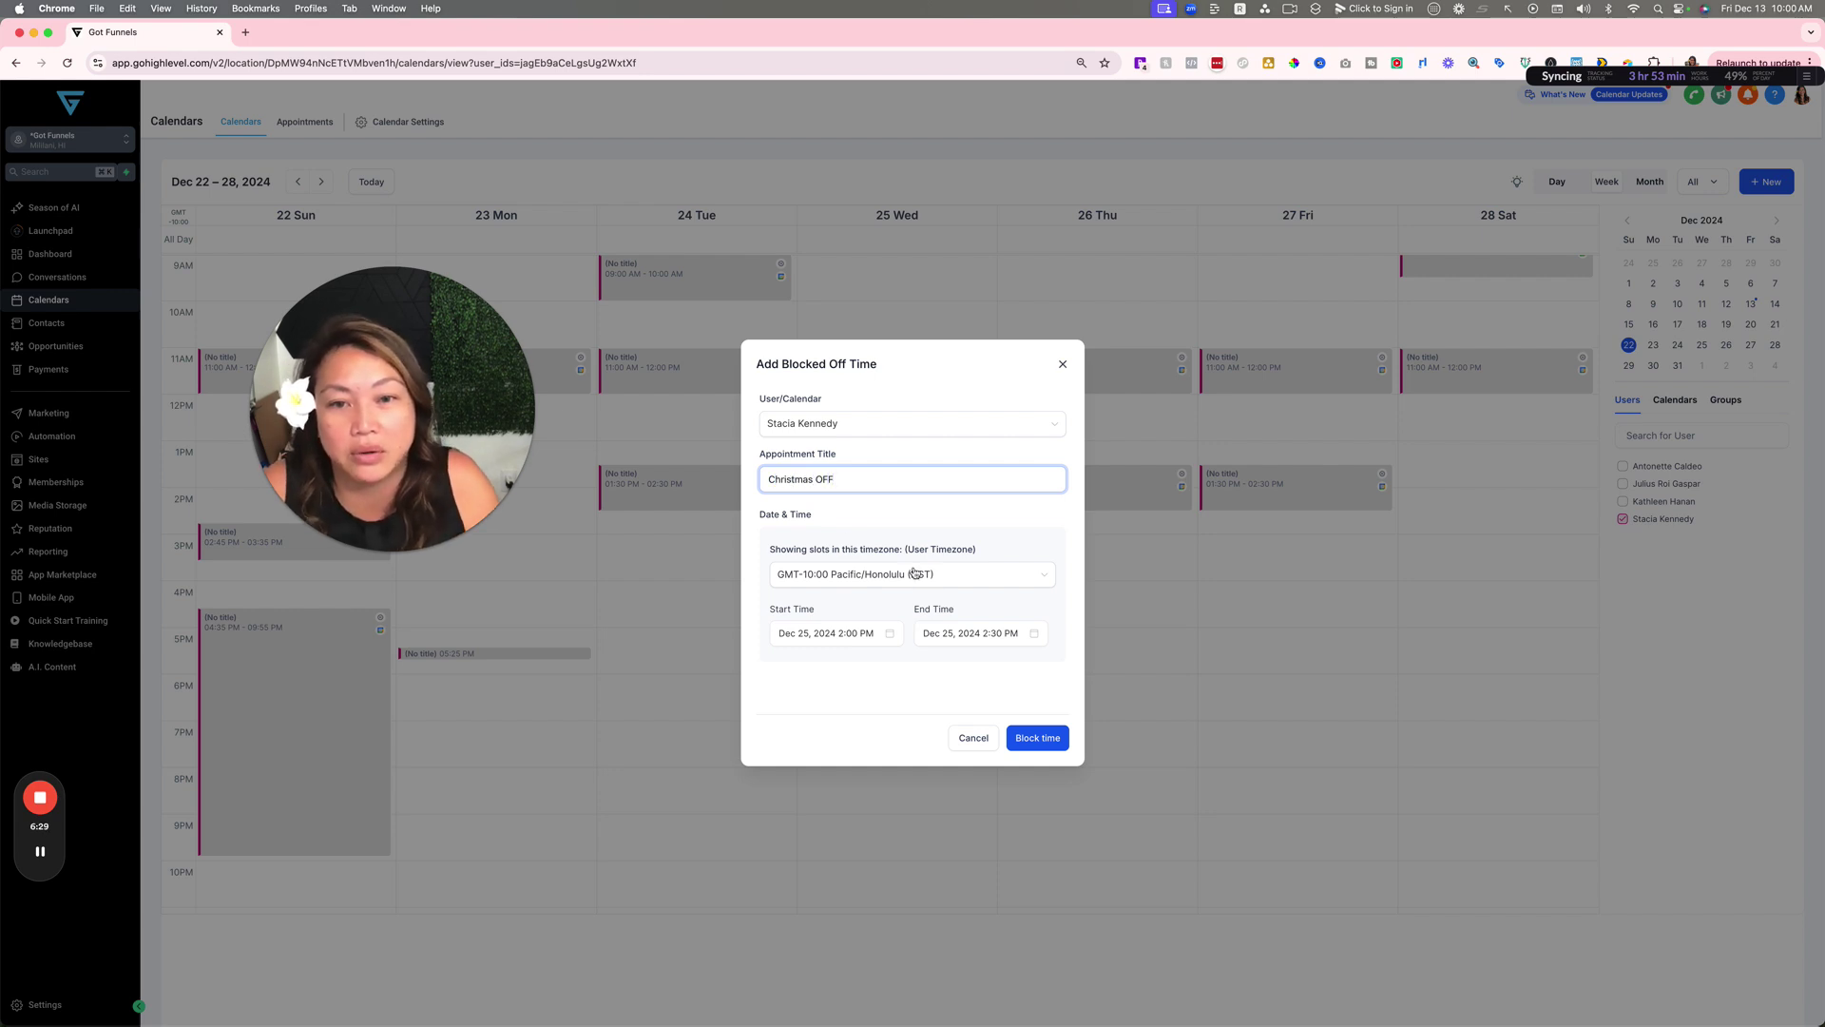
# Step: Keep the 2:00 PM start and set the block's end time to 7:30 PM on Dec 25
pyautogui.scroll(-2, 919, 606)
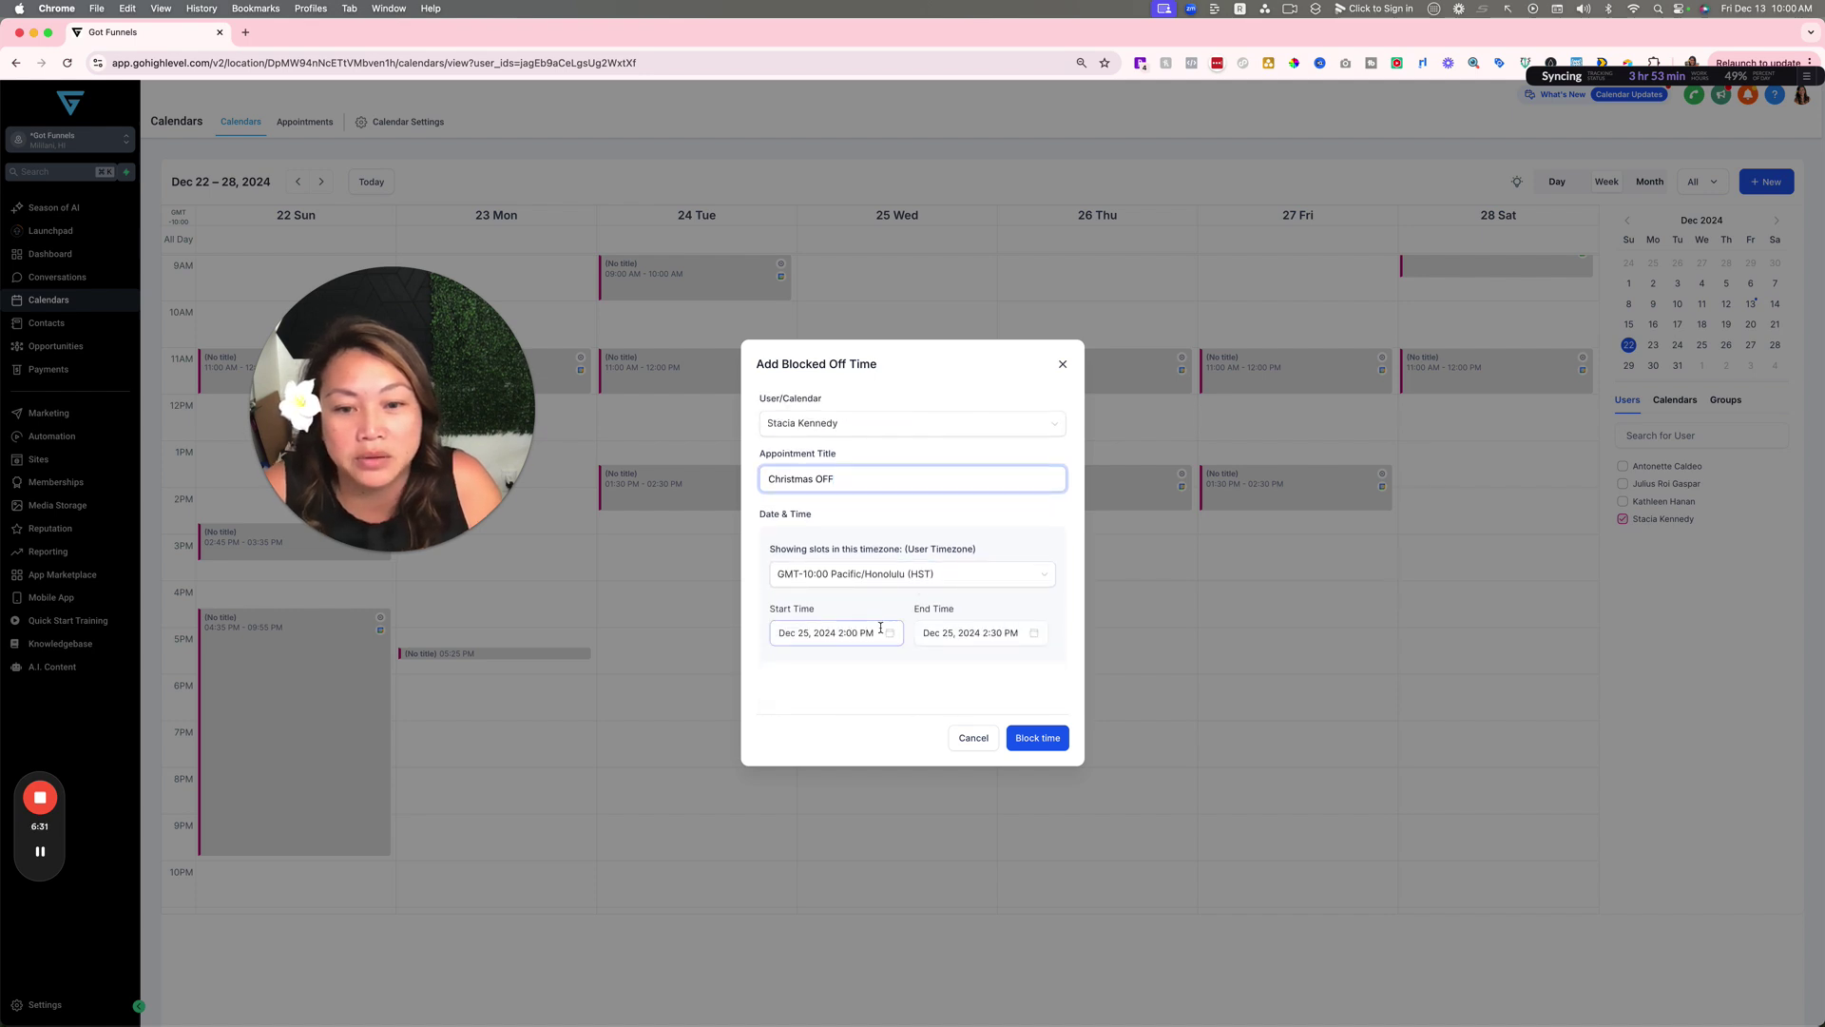
pyautogui.click(855, 639)
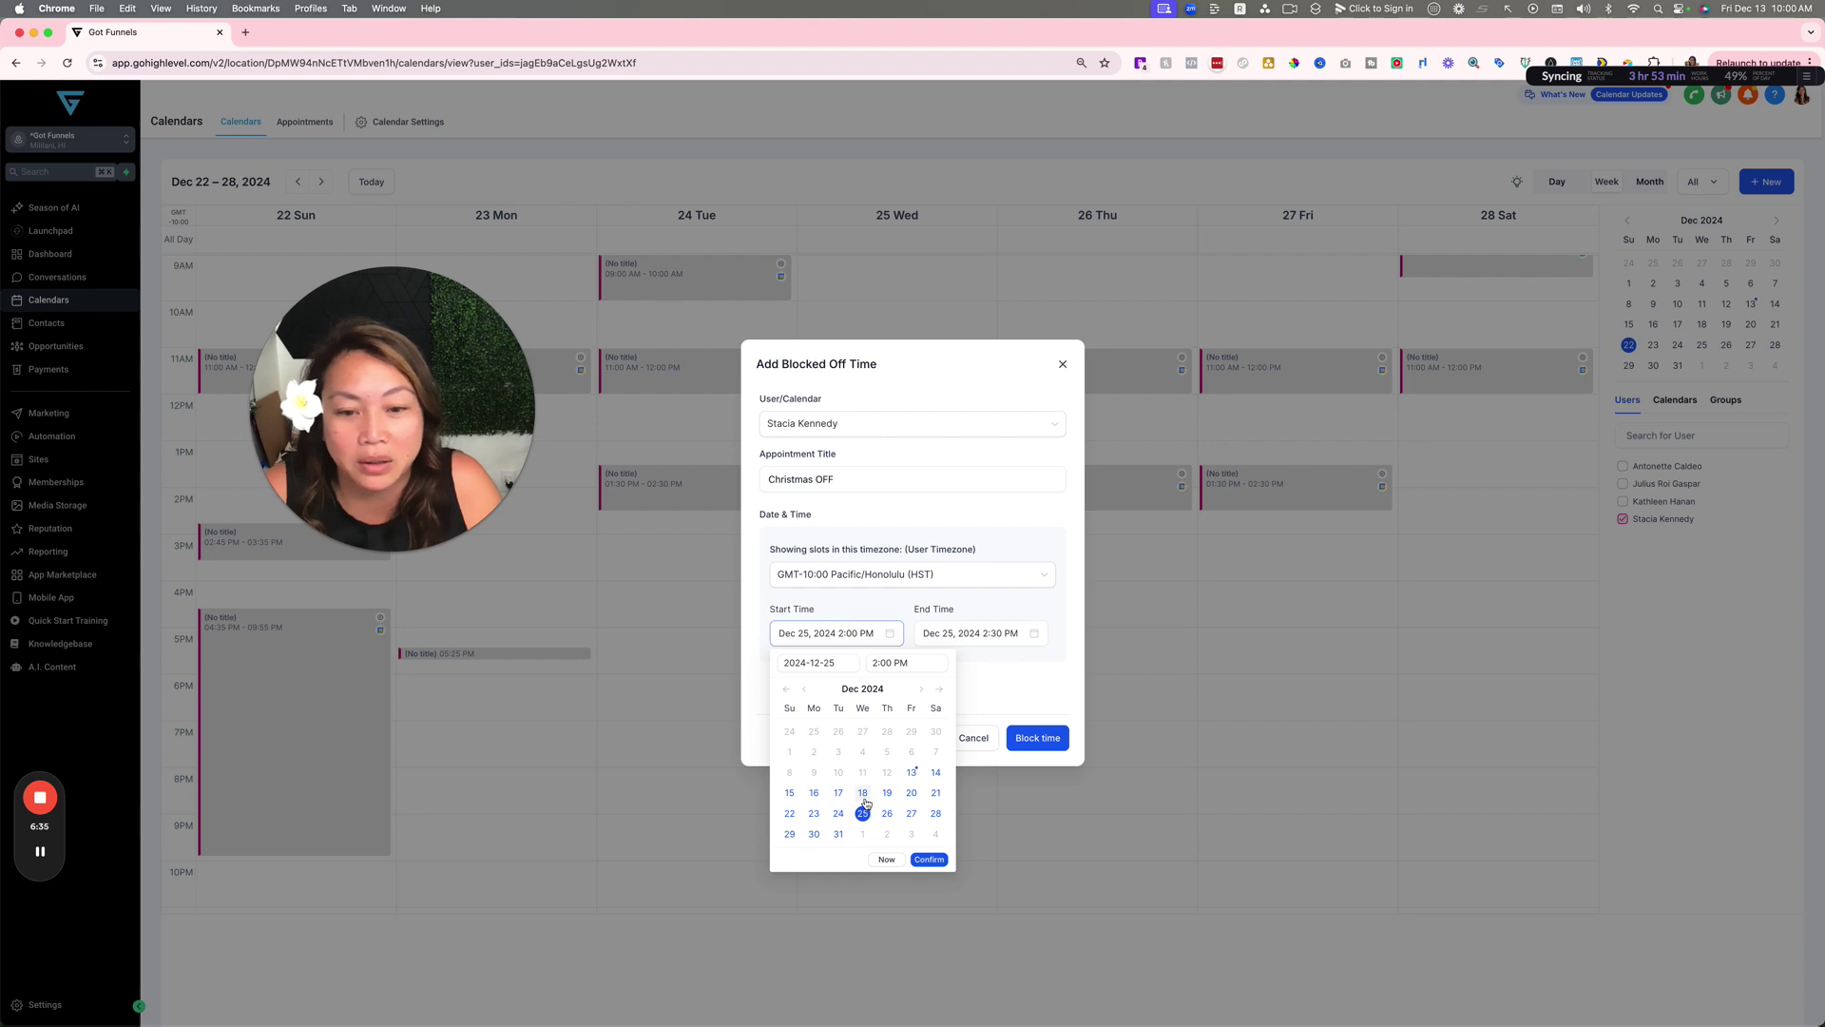
pyautogui.click(936, 861)
pyautogui.click(989, 633)
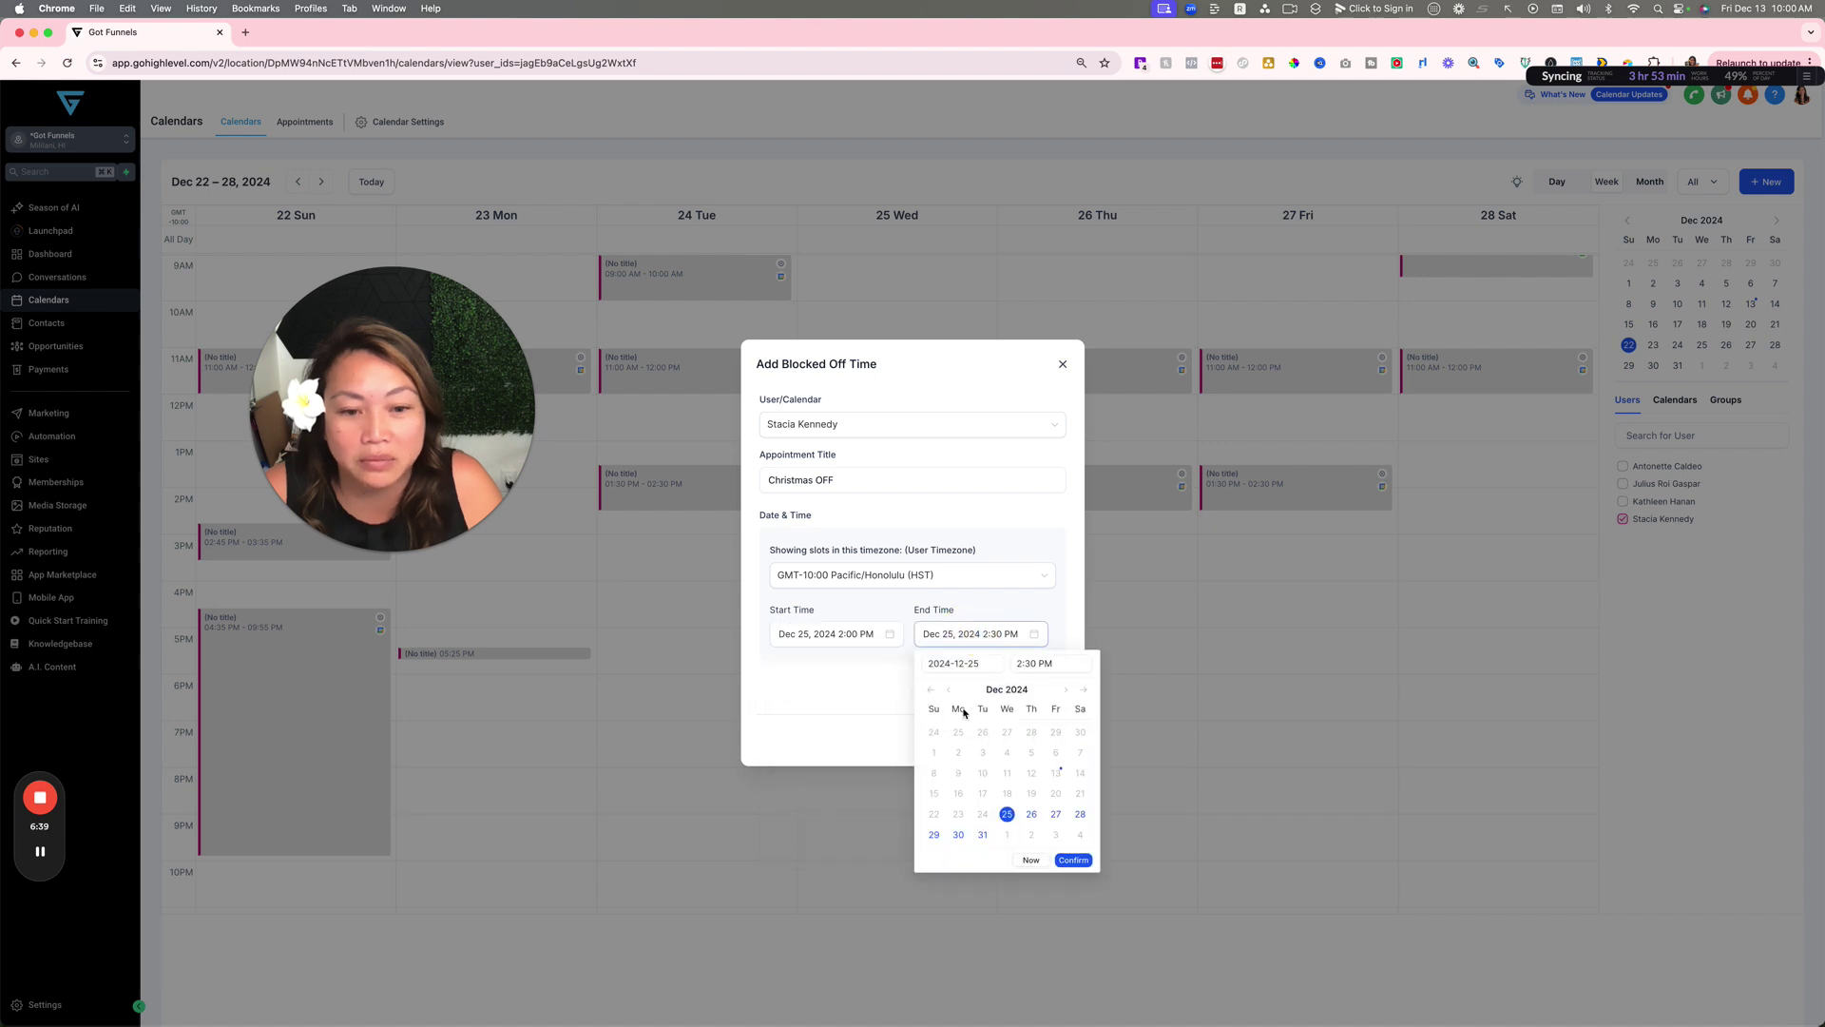
pyautogui.click(1027, 663)
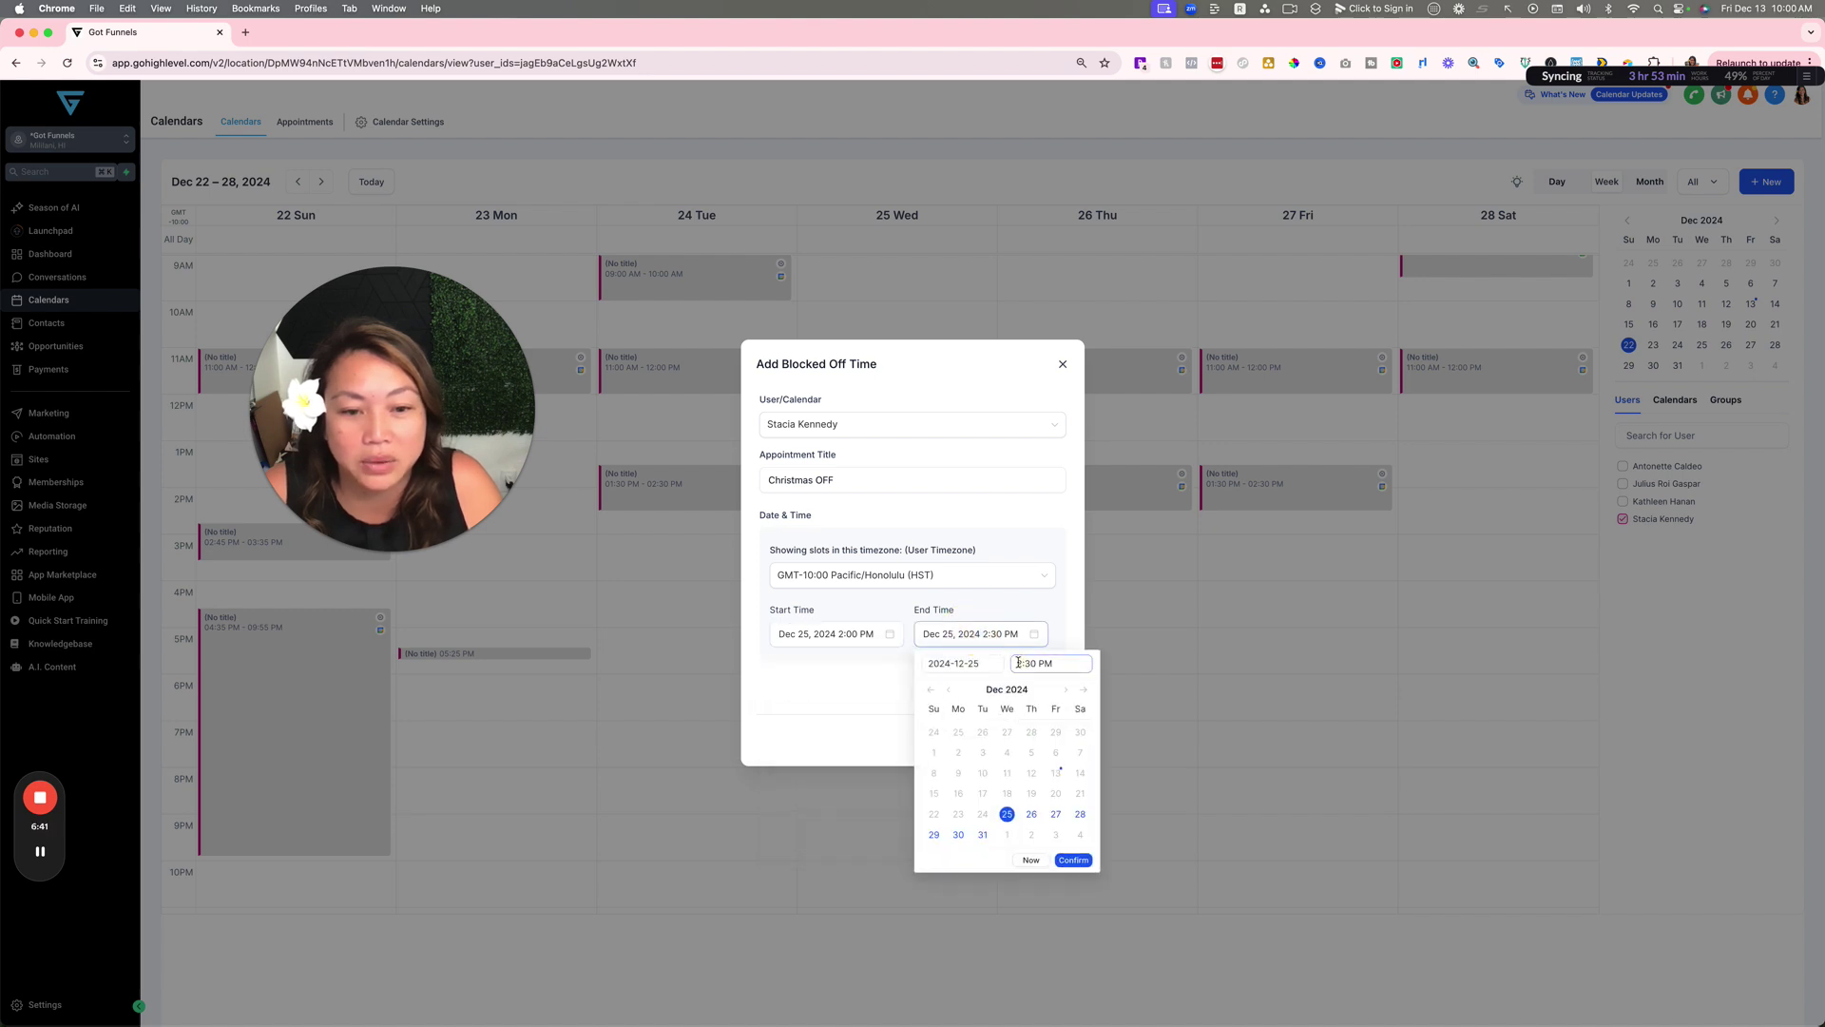
pyautogui.click(1018, 663)
pyautogui.scroll(-3, 1022, 751)
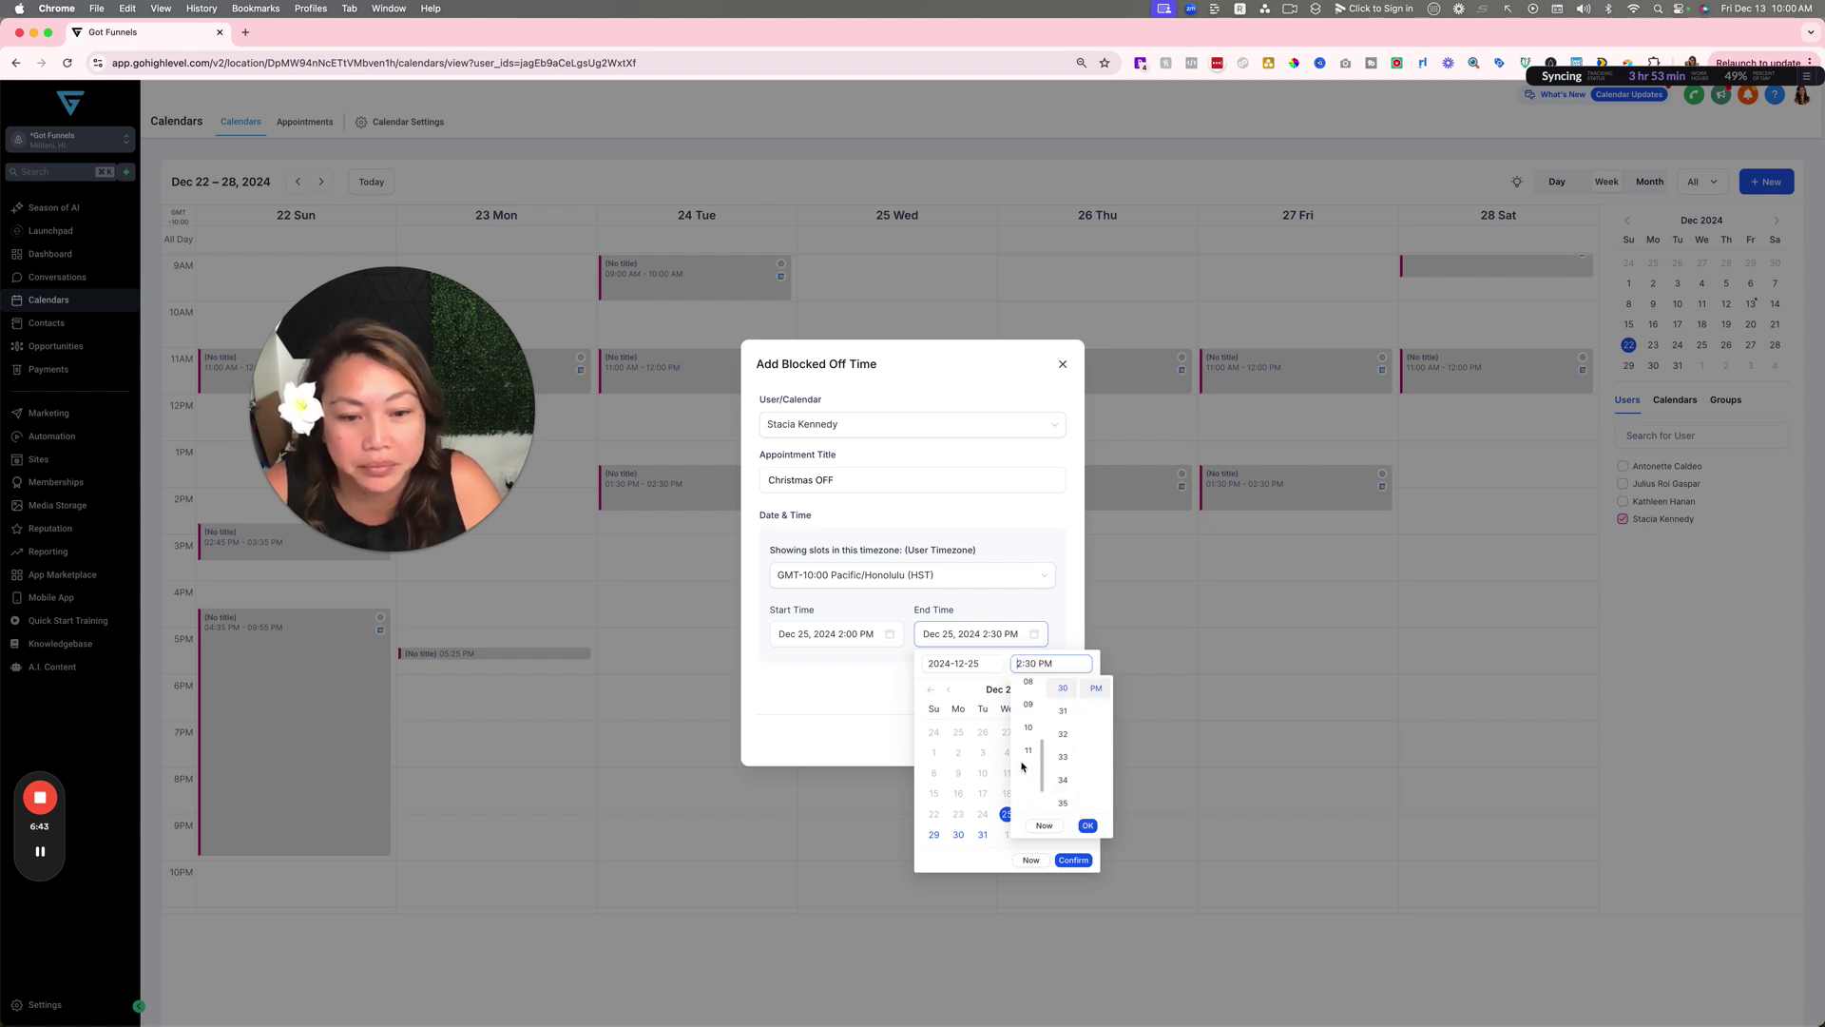
pyautogui.scroll(2, 1025, 747)
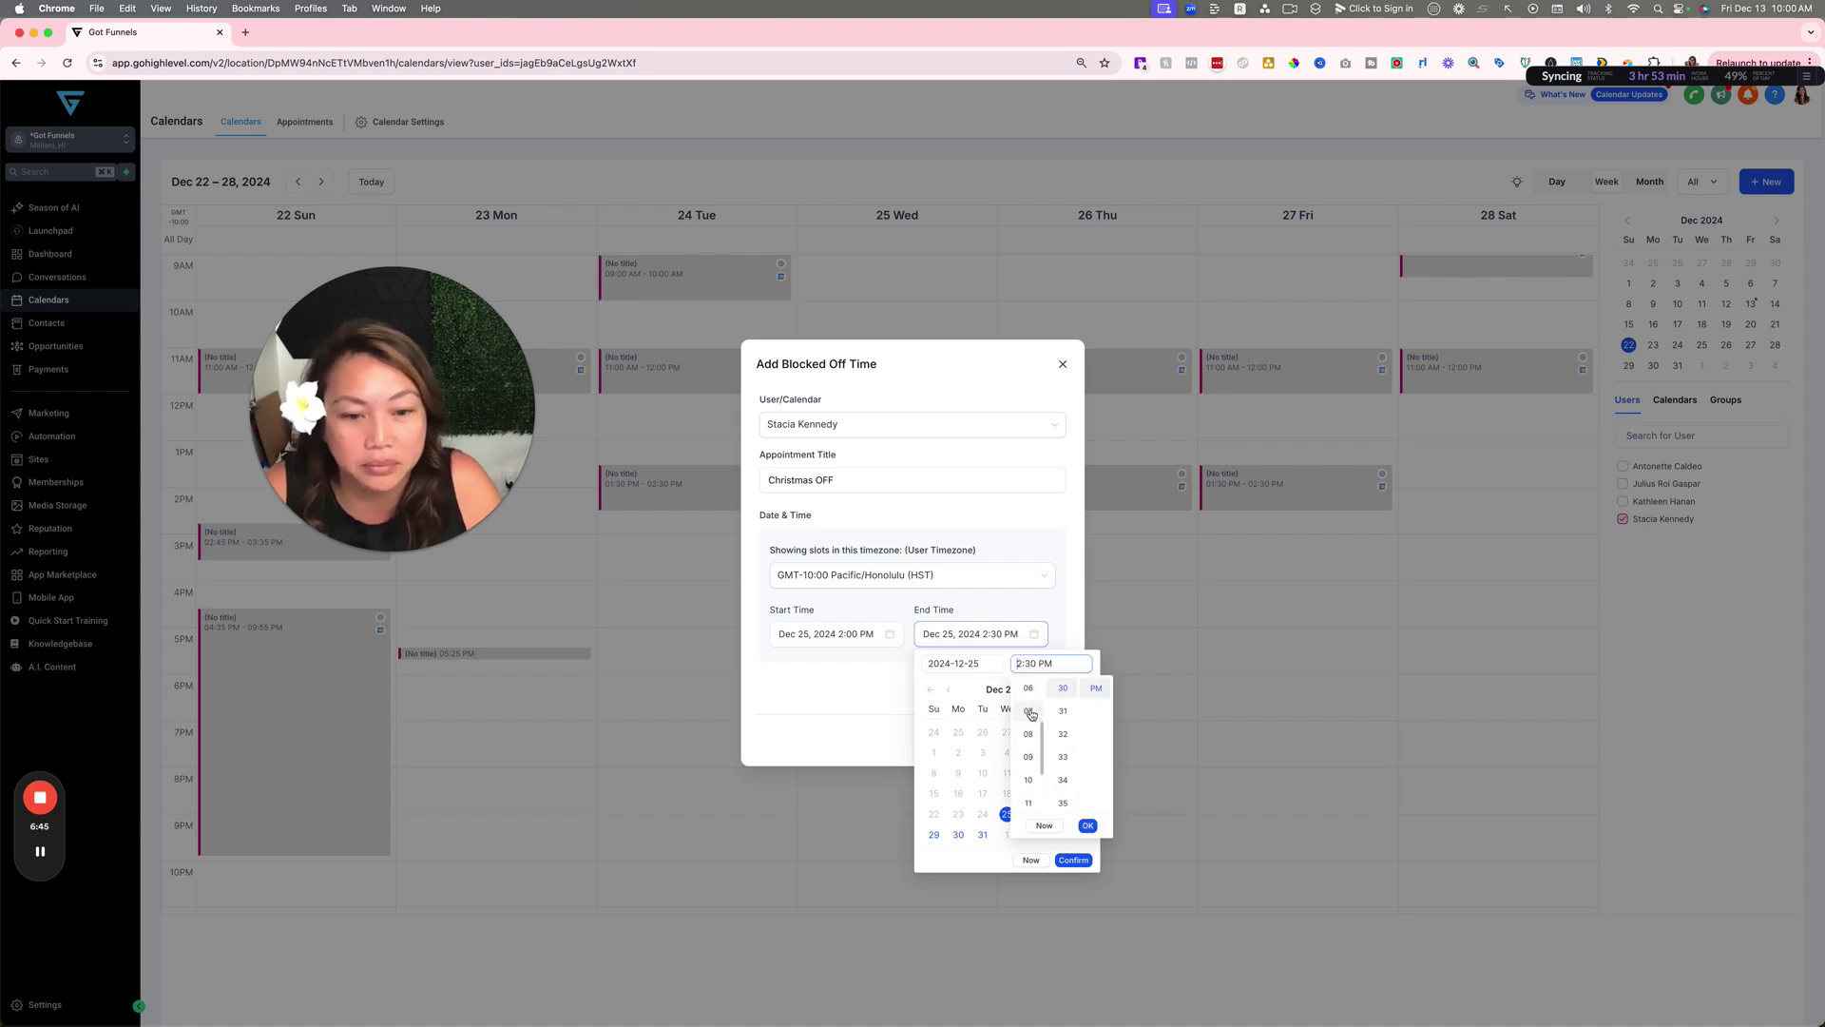
pyautogui.click(1028, 711)
pyautogui.click(1088, 825)
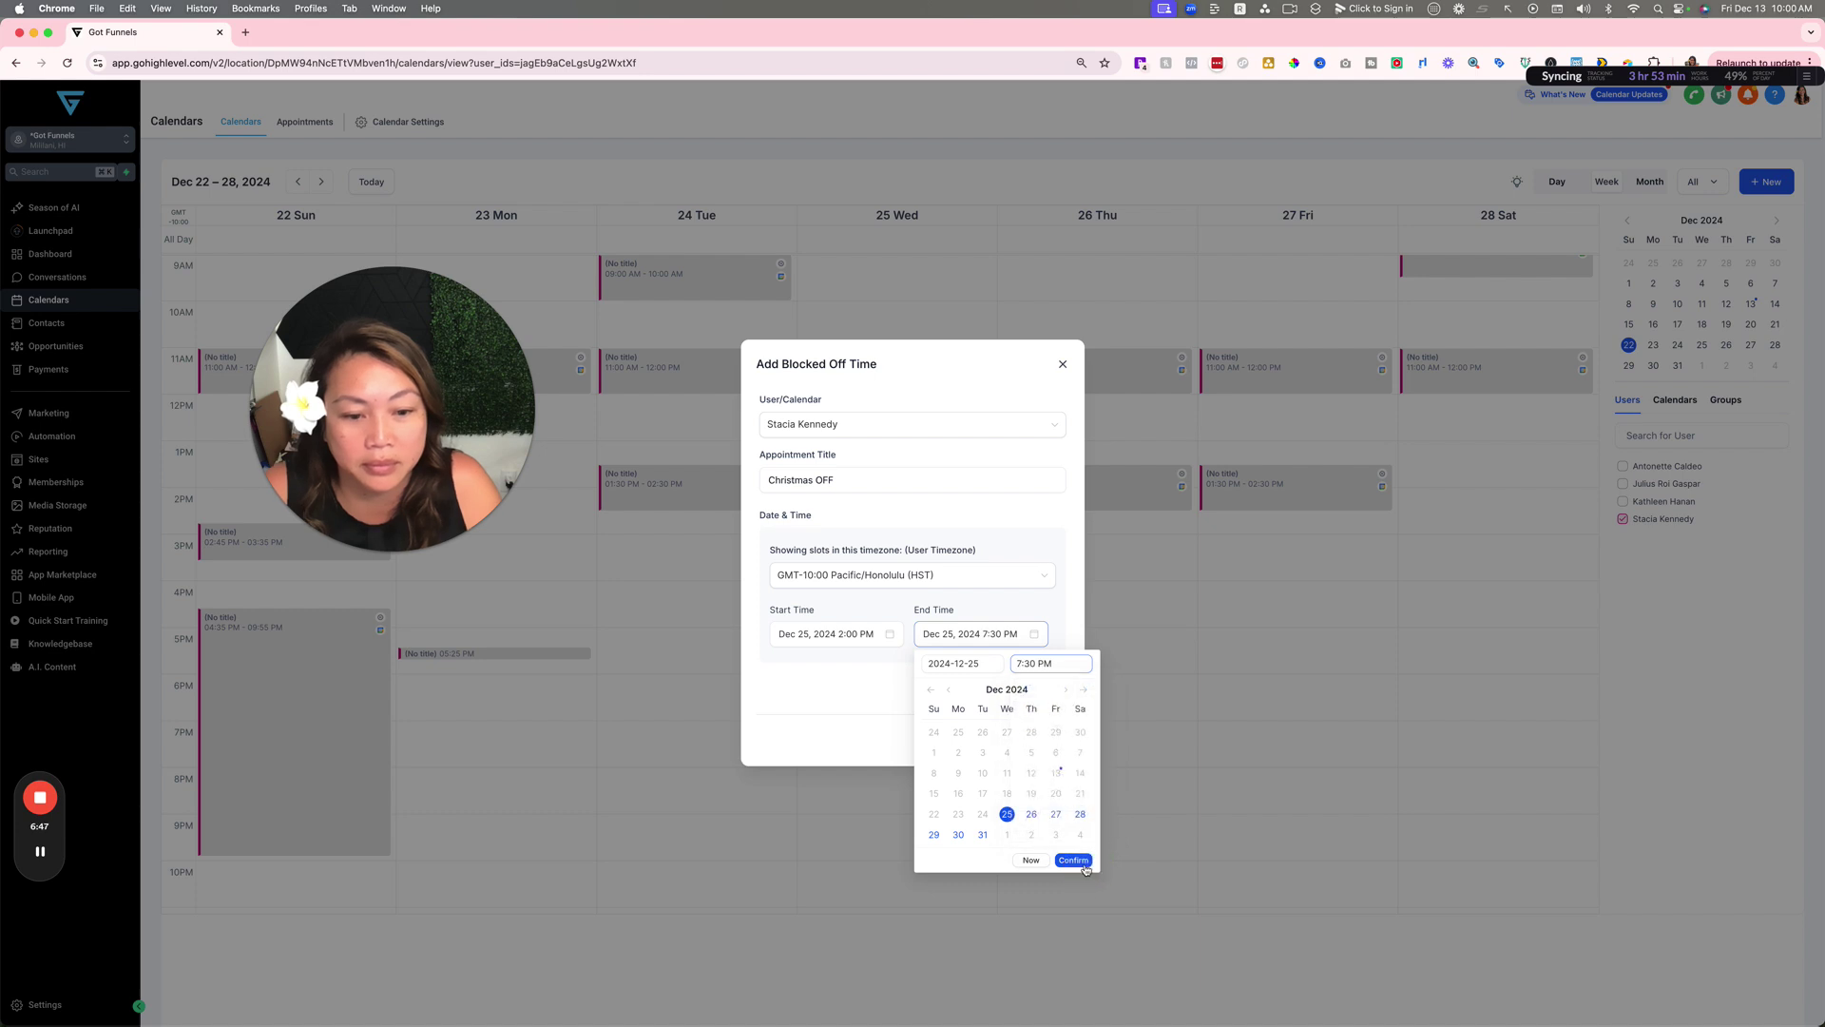
pyautogui.click(1085, 868)
# Step: Create the Christmas OFF block for Dec 25, 2024, from 2:00 to 7:30 PM
pyautogui.click(1050, 741)
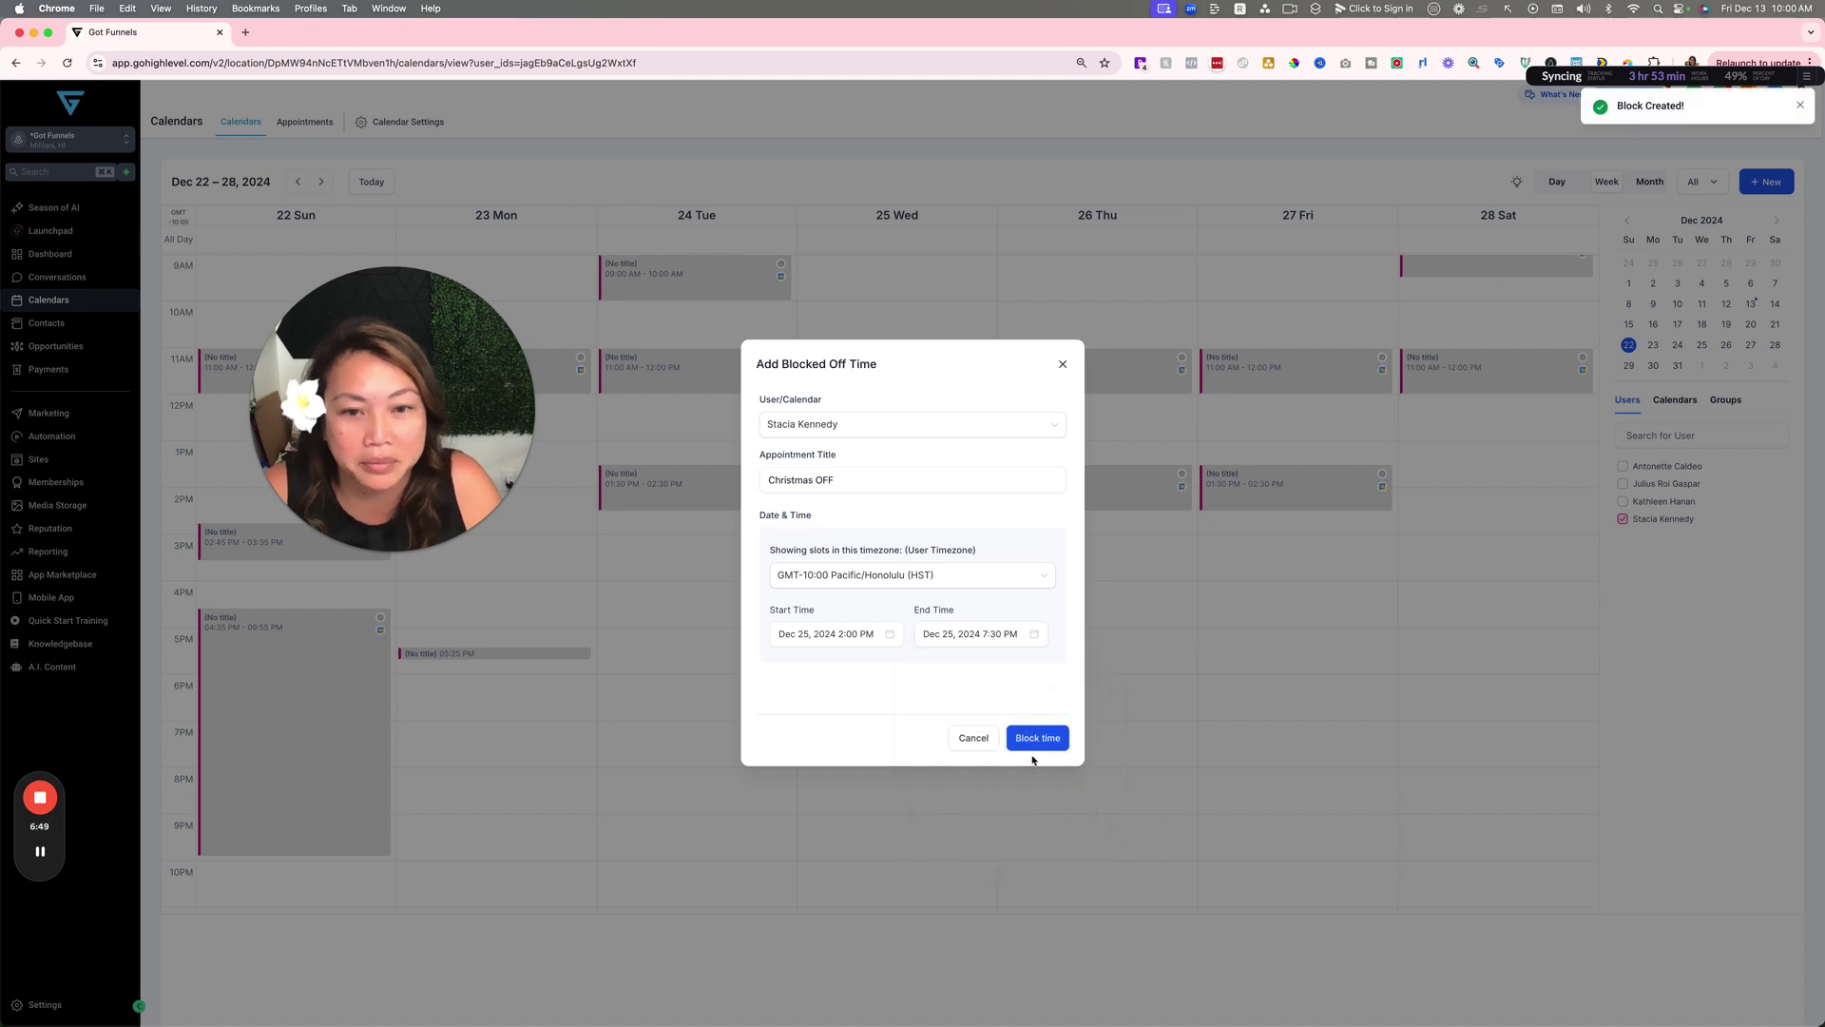